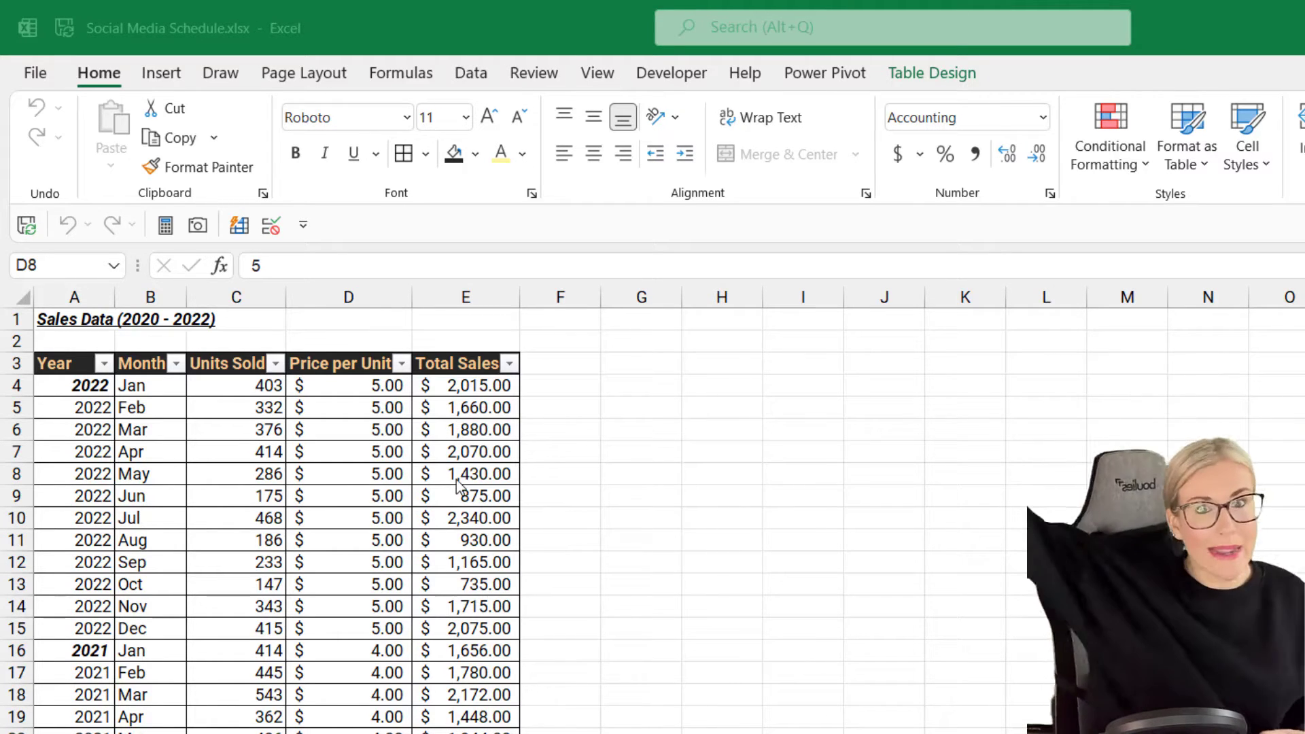
Step: Go to the pvt_column sheet, then float the PivotTable Fields pane and re-dock it on the right
click(333, 468)
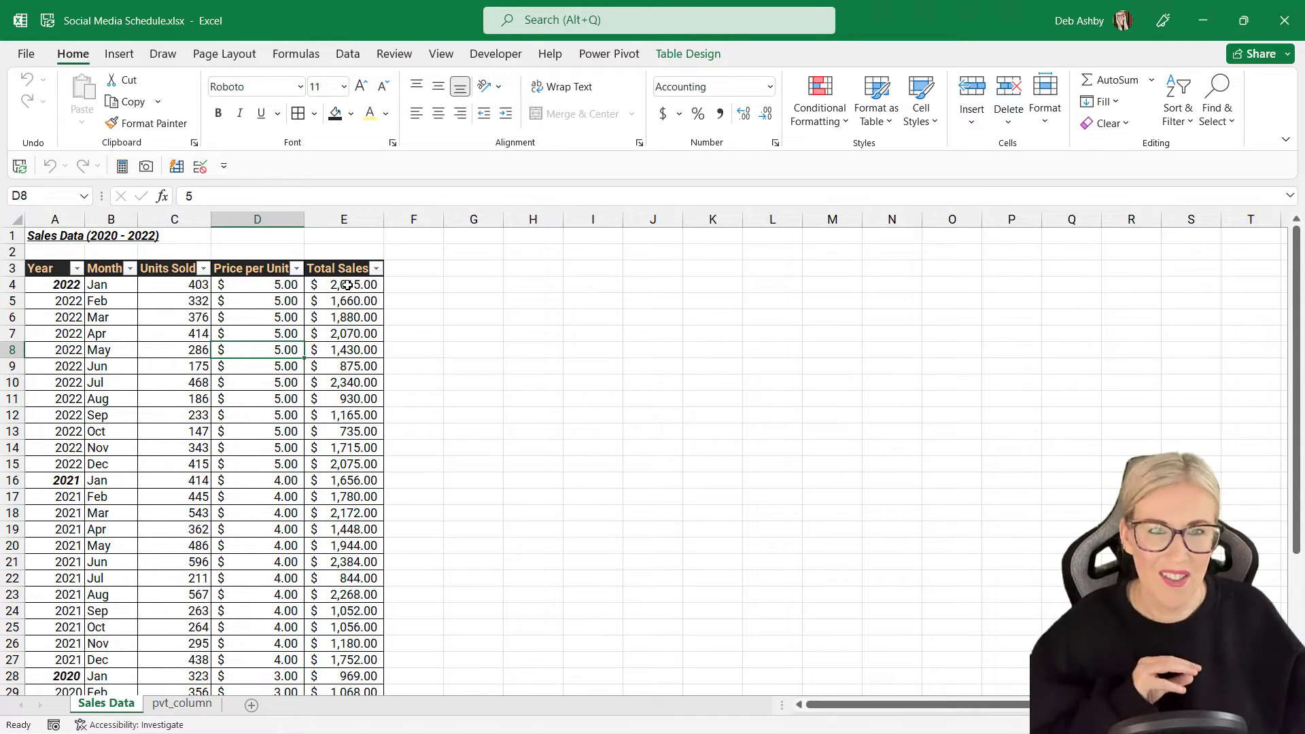
click(200, 706)
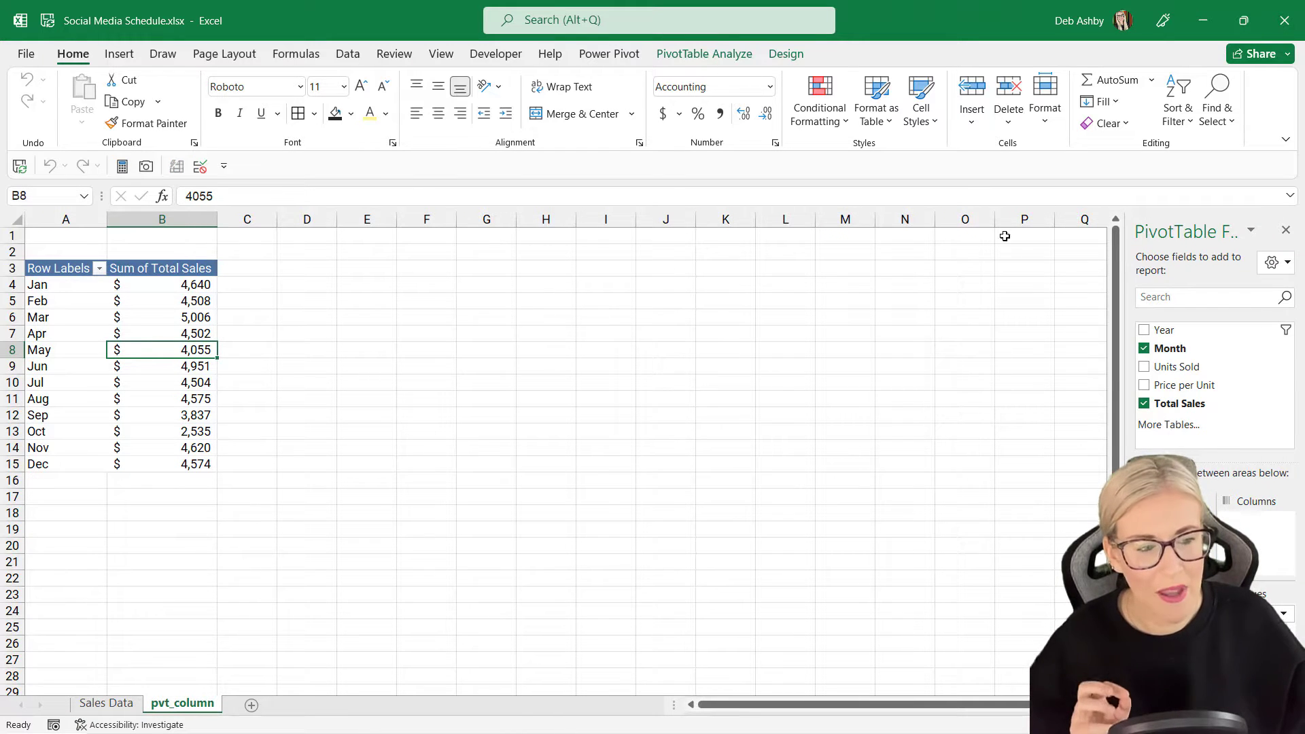
drag(1175, 220, 308, 233)
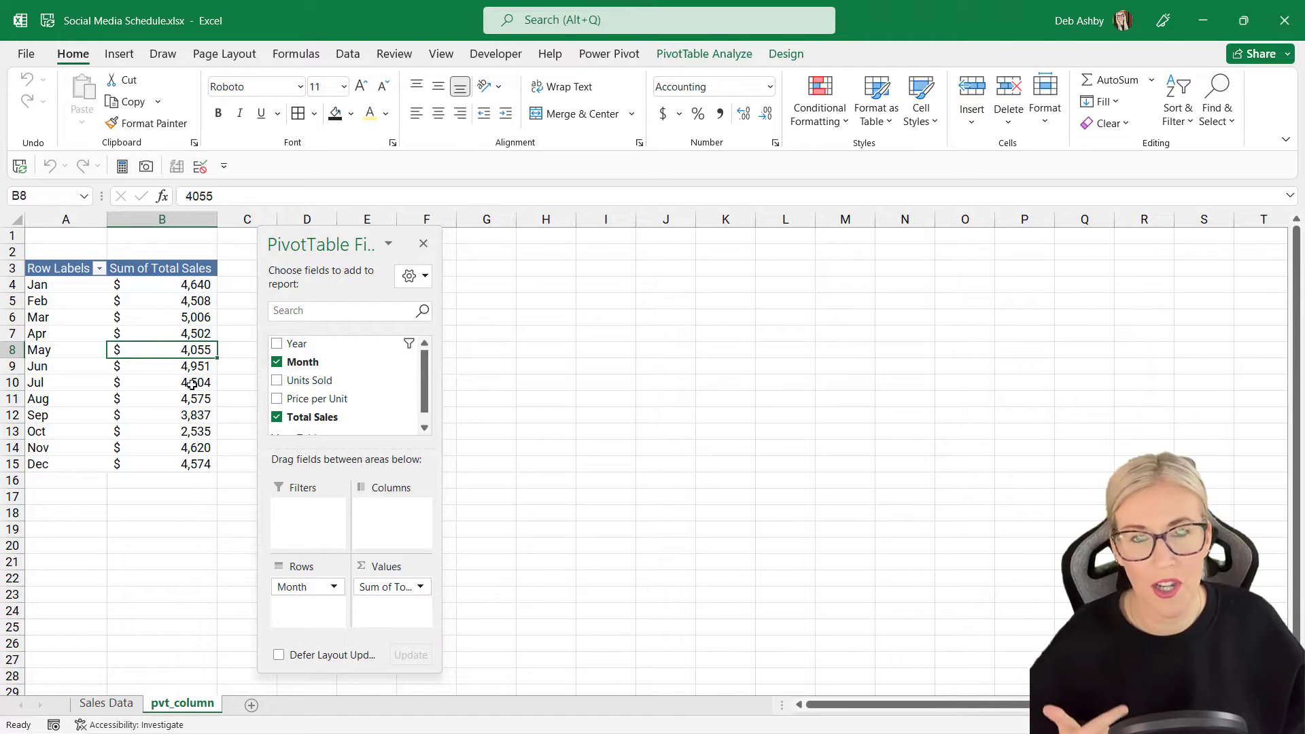
drag(299, 239, 1265, 257)
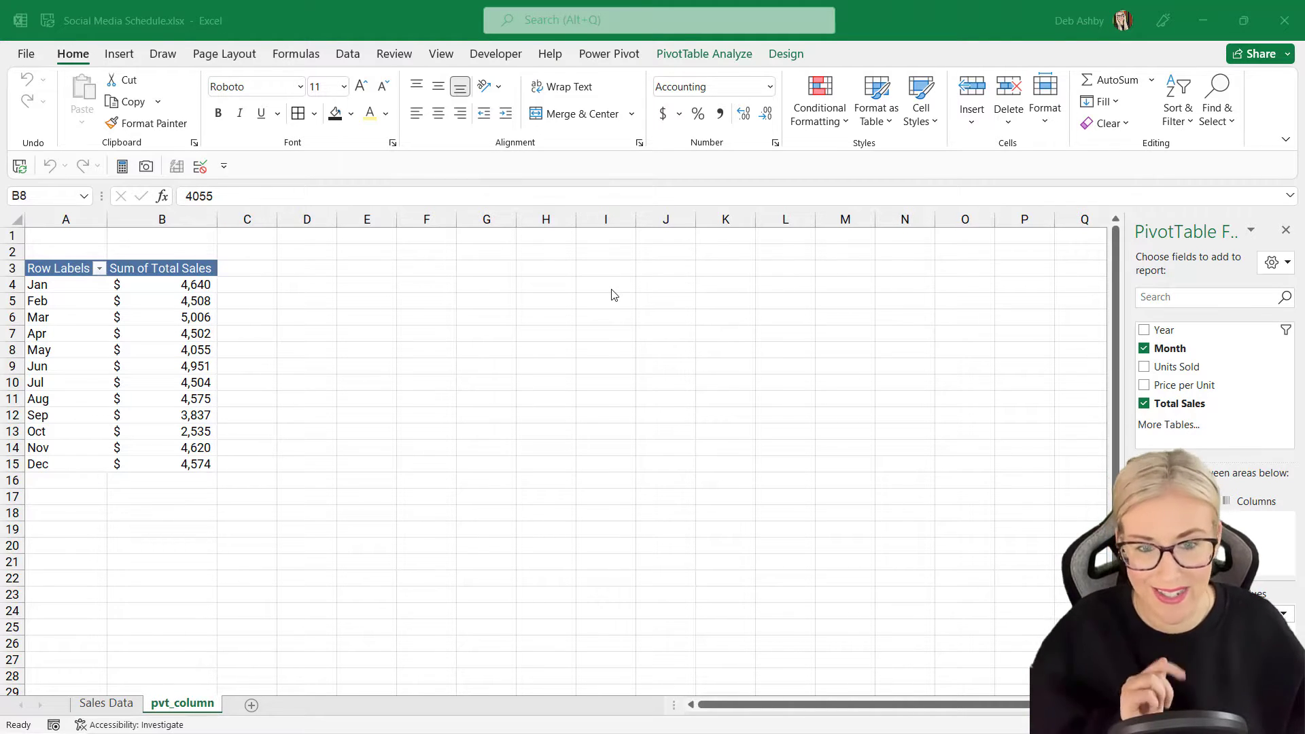
click(178, 345)
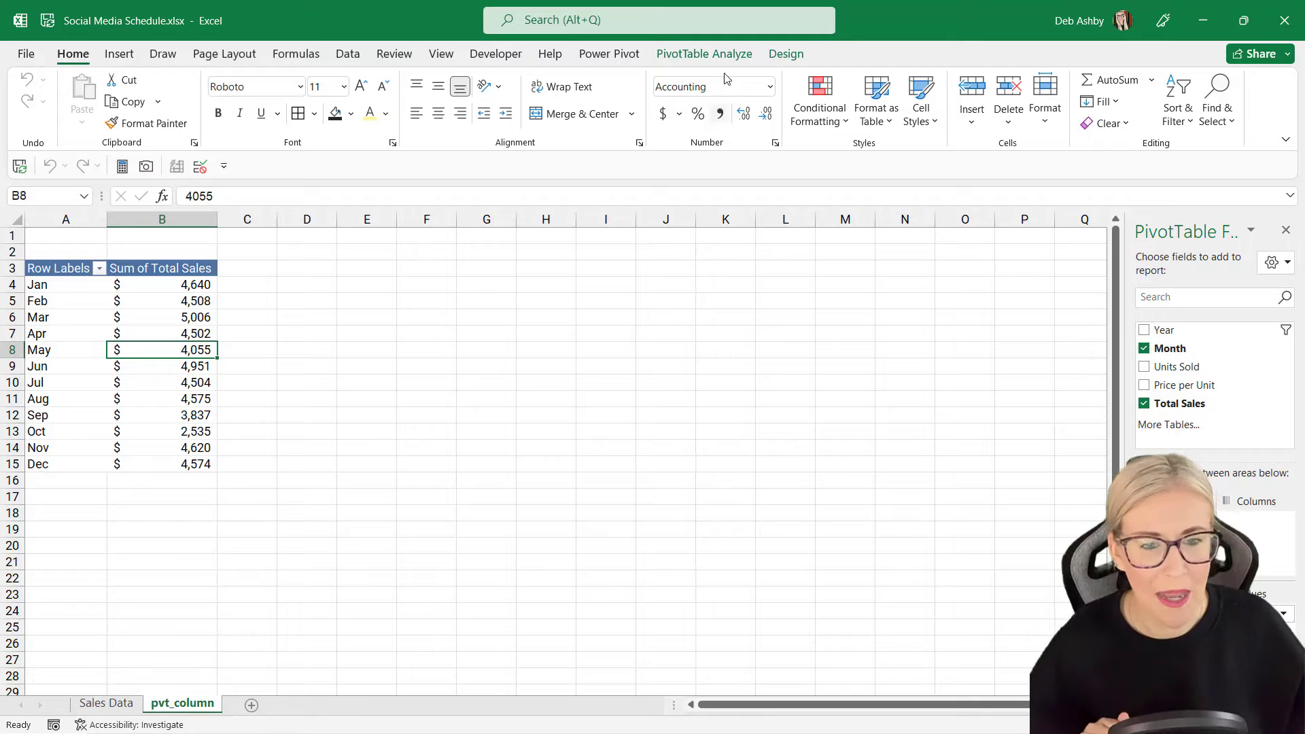
Step: Insert a Clustered Column PivotChart from the monthly Total Sales PivotTable
click(723, 56)
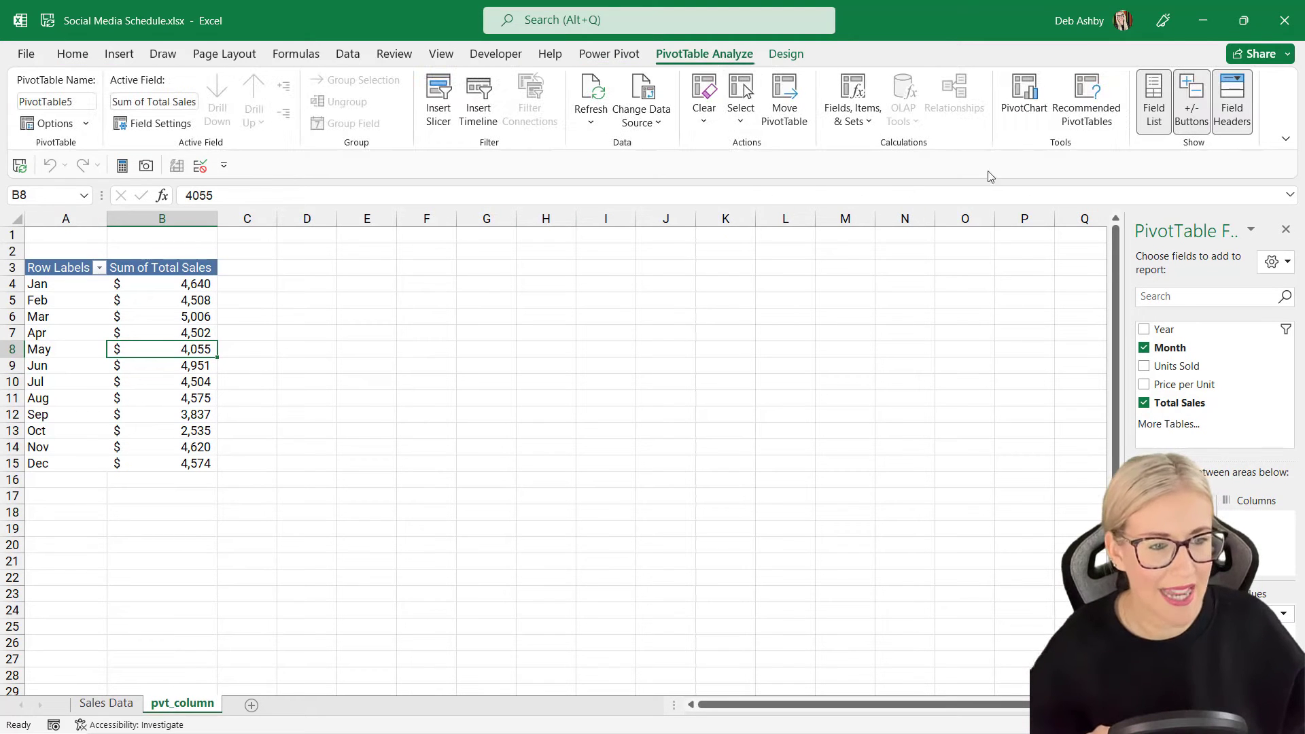
click(1024, 95)
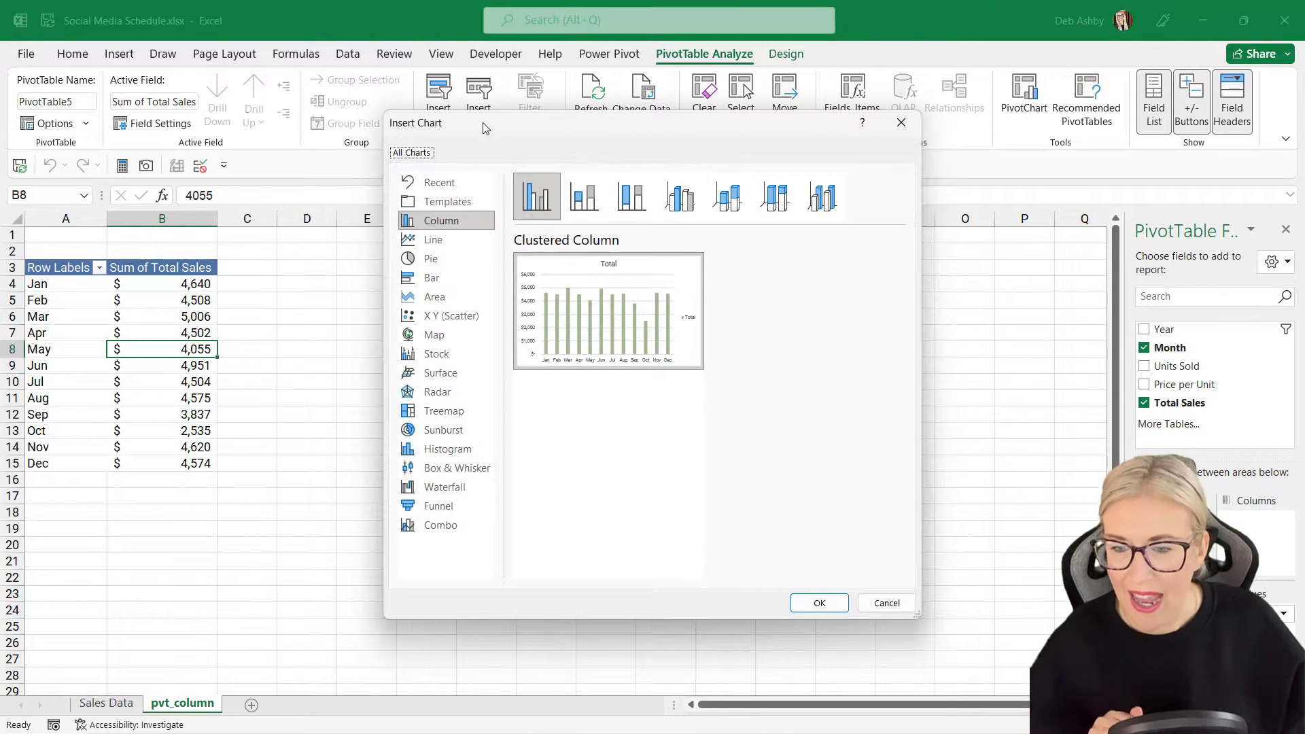
click(820, 603)
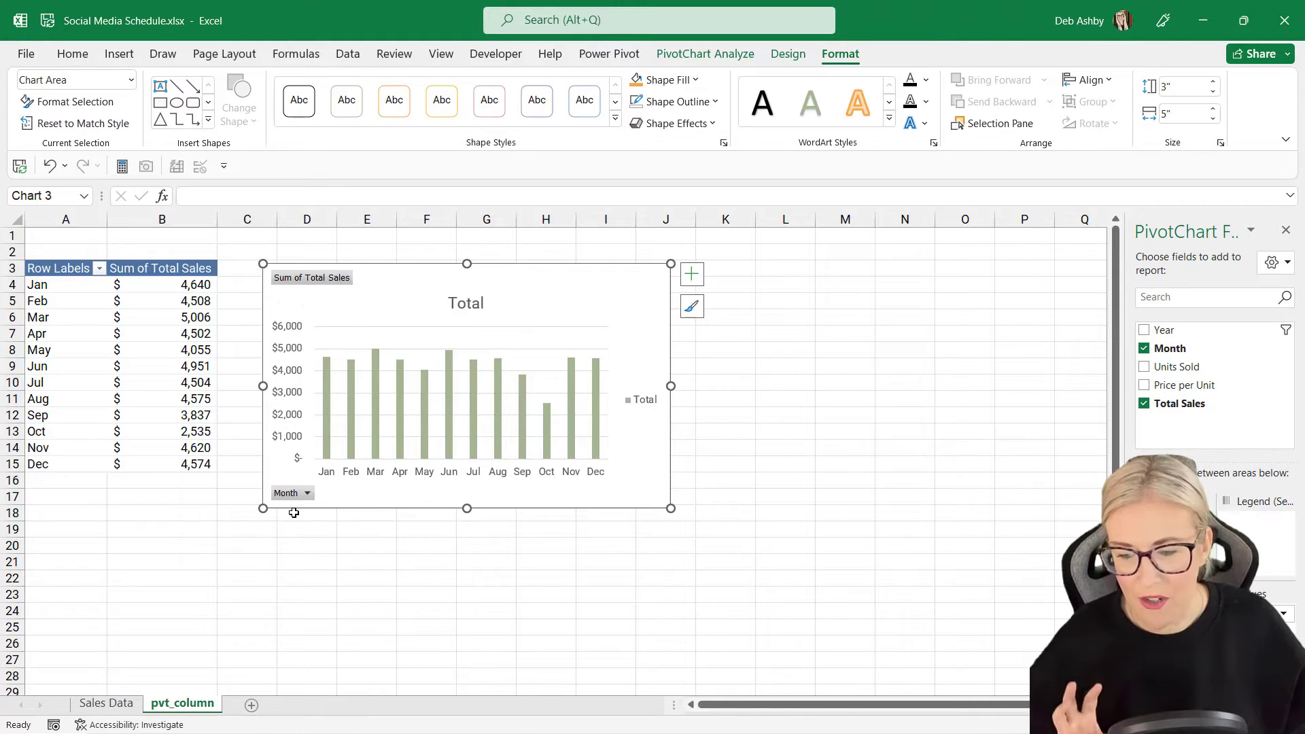
Step: Use Hide All Field Buttons on Chart to remove the Month and Sum of Total Sales buttons
click(308, 493)
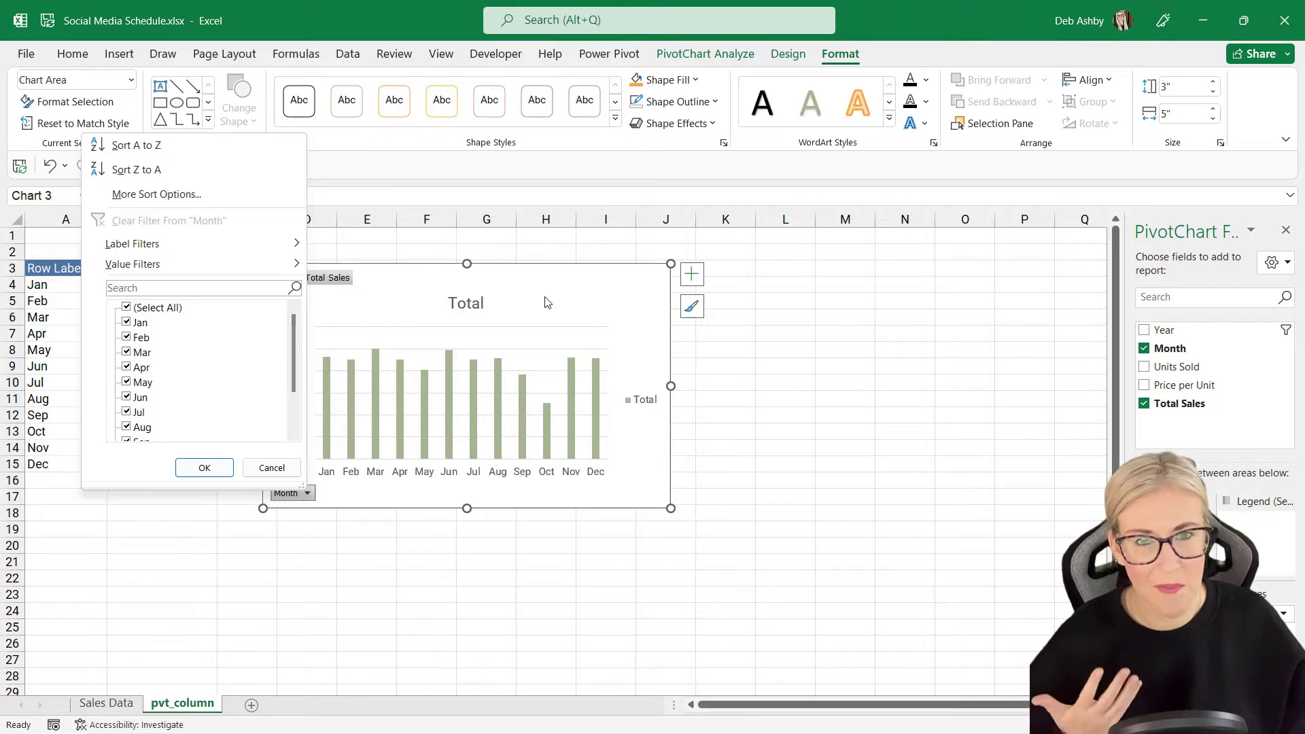
key(Escape)
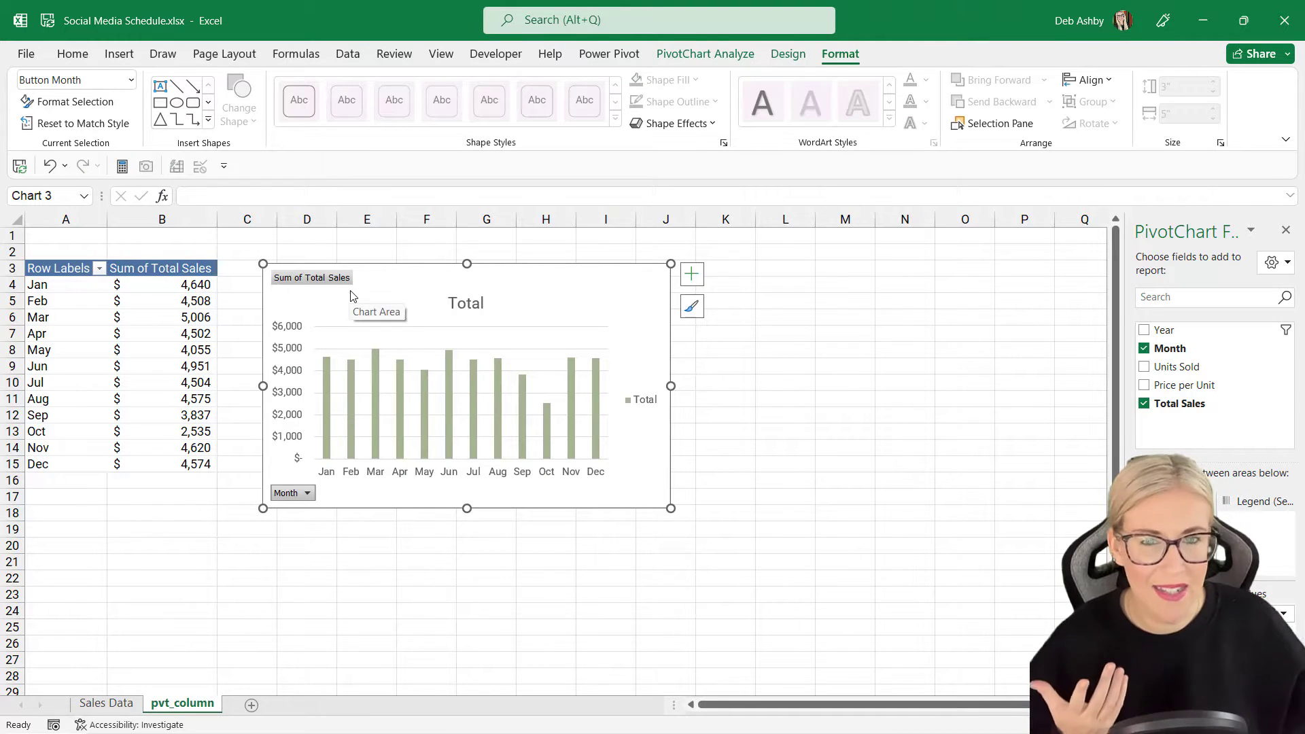
right_click(341, 280)
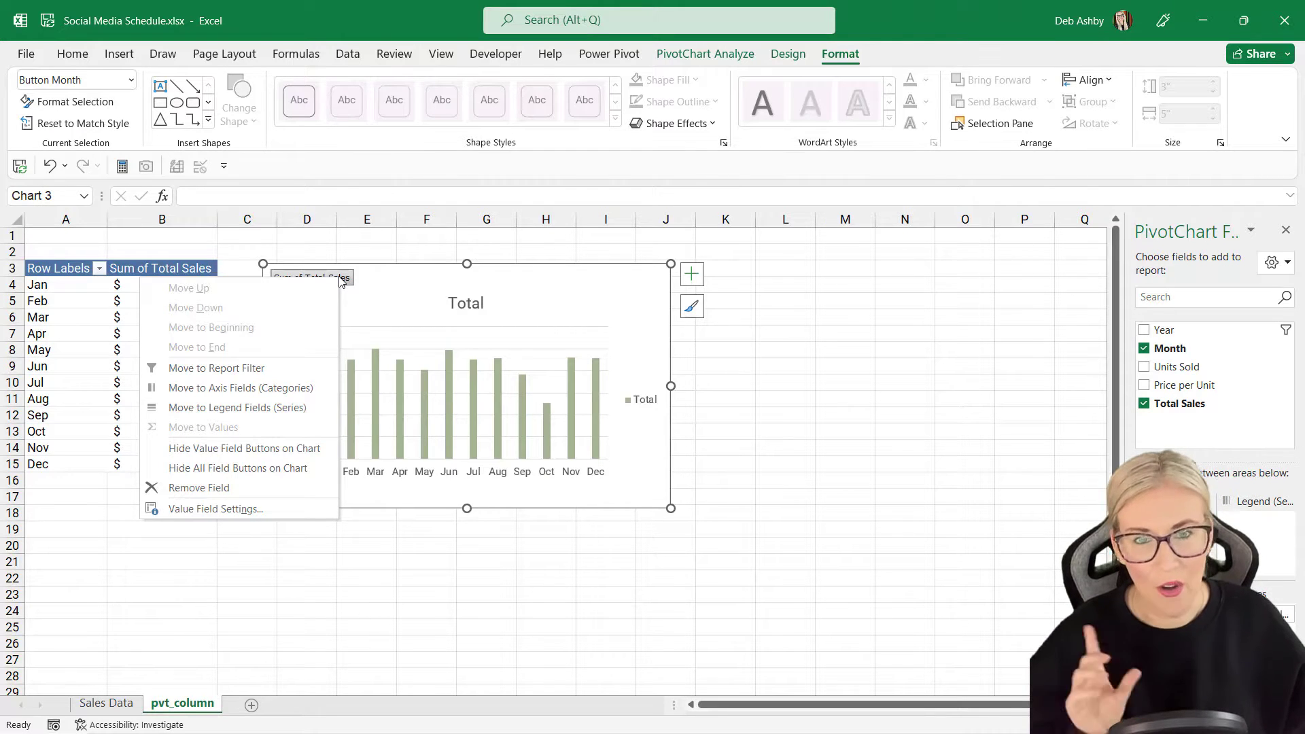
click(239, 474)
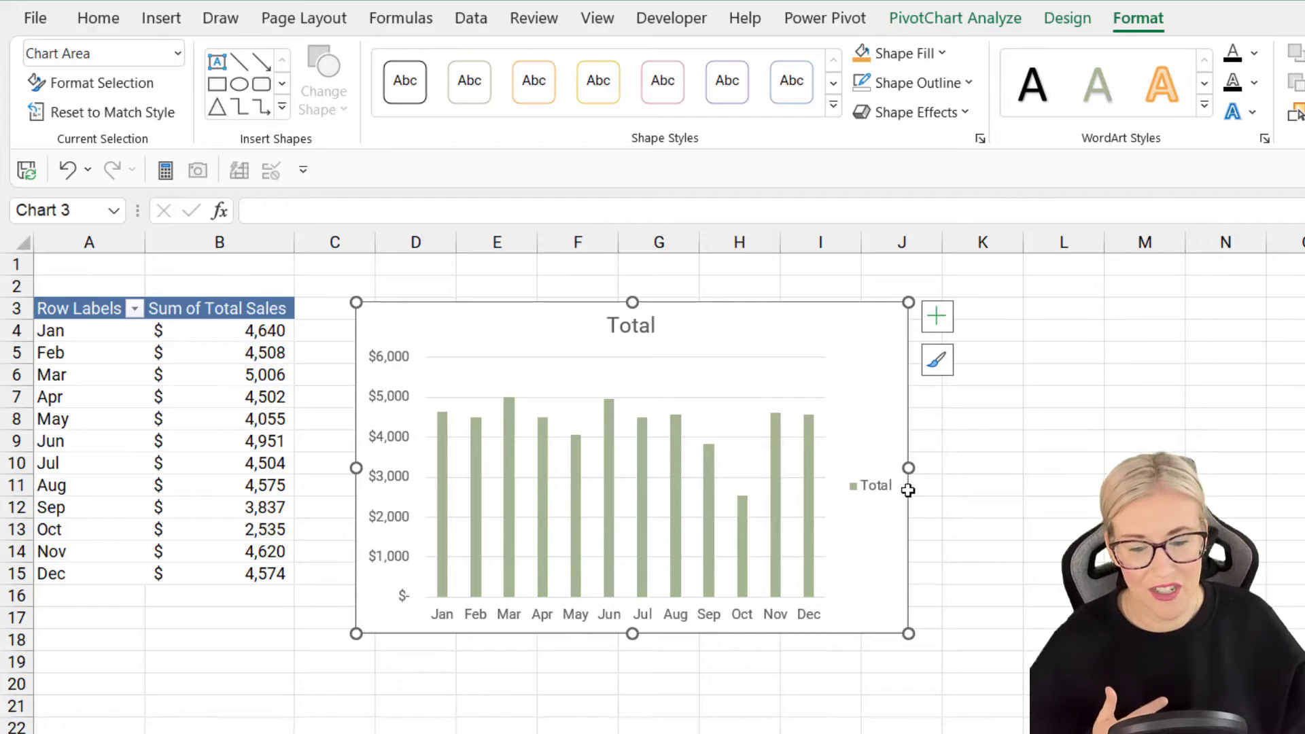
Step: Delete the chart legend and select the Total column series
click(879, 476)
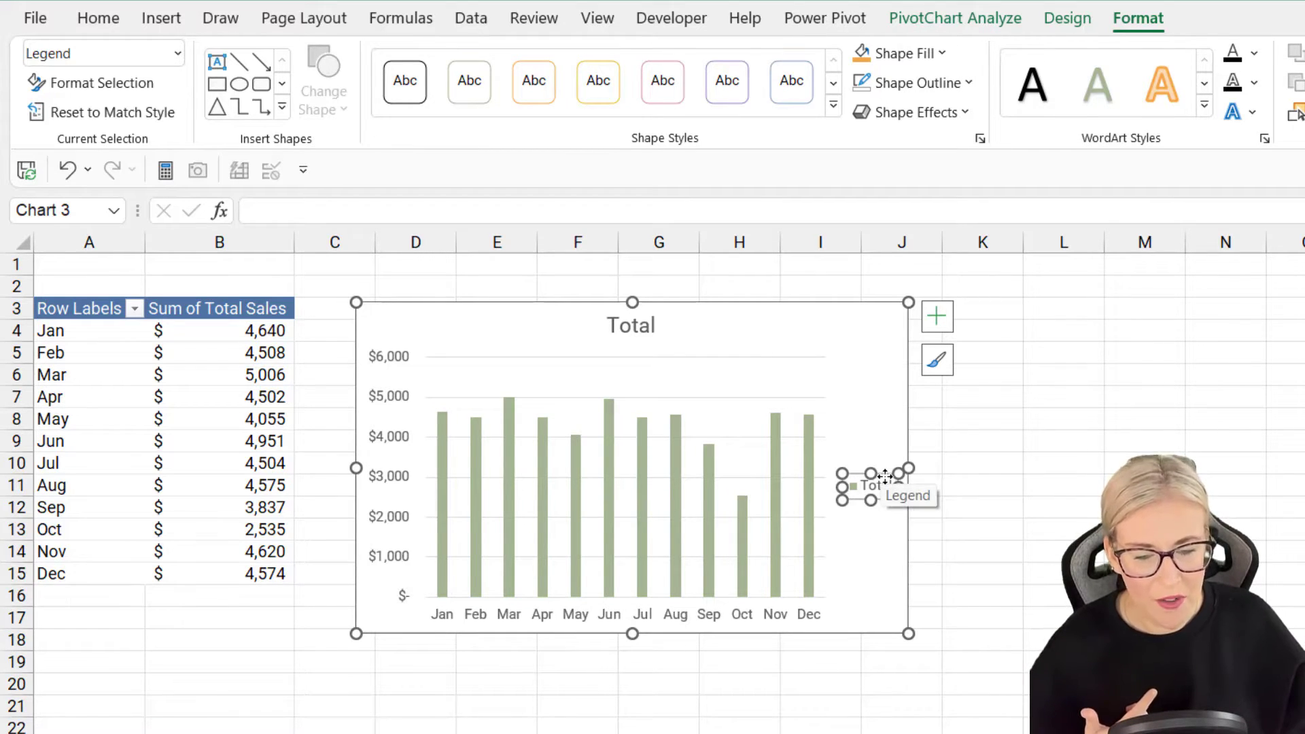
drag(899, 474, 899, 476)
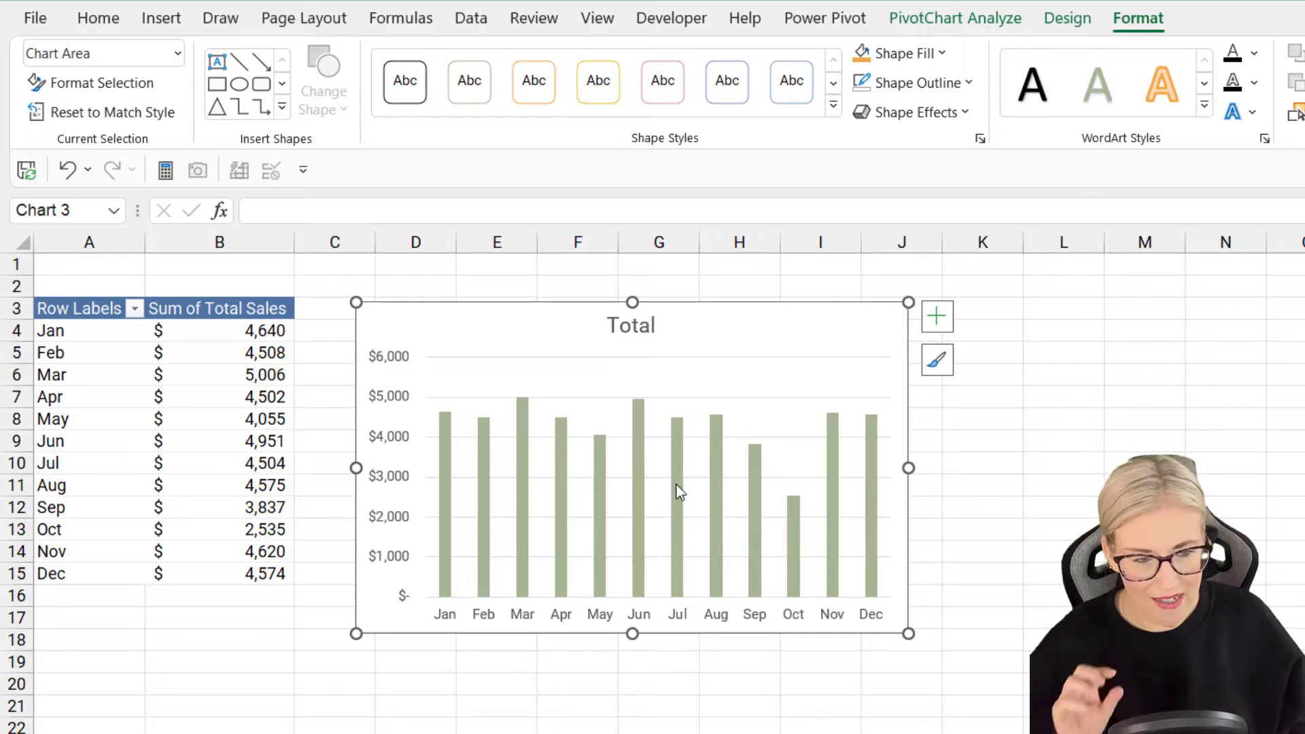
mouse_move(678, 486)
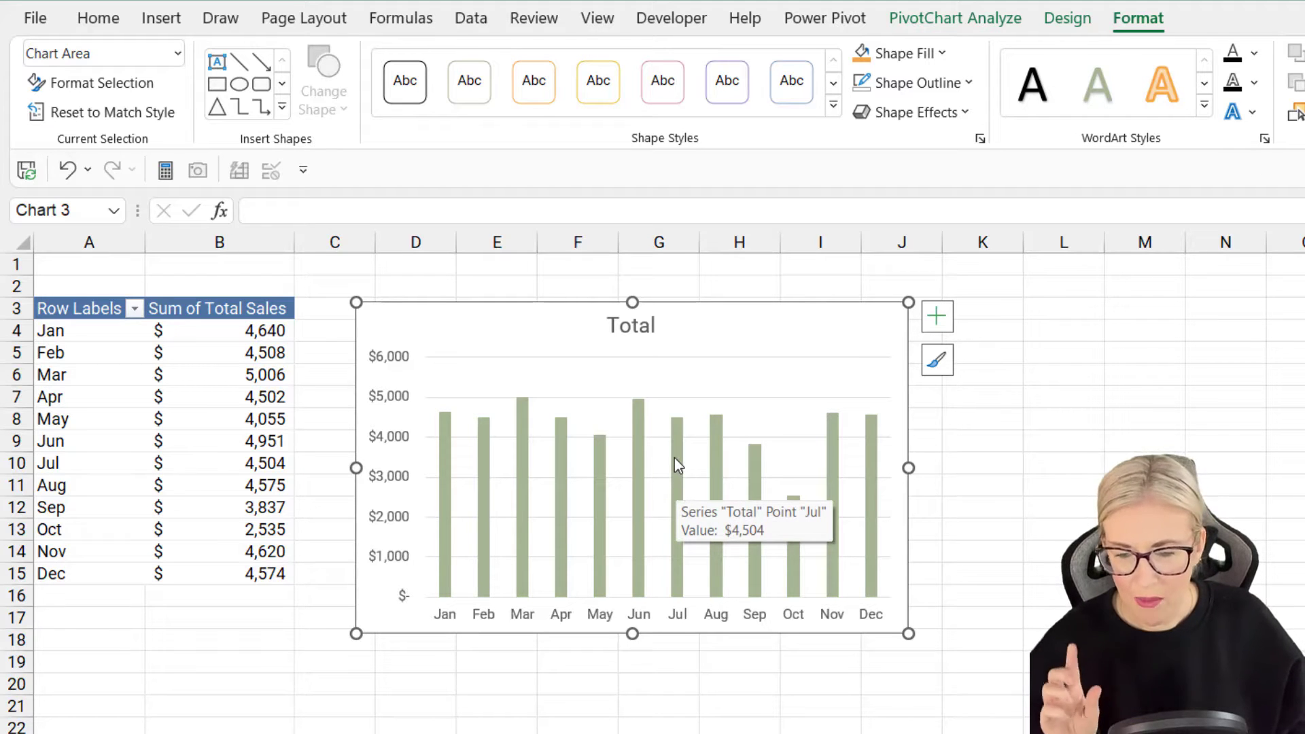
click(678, 465)
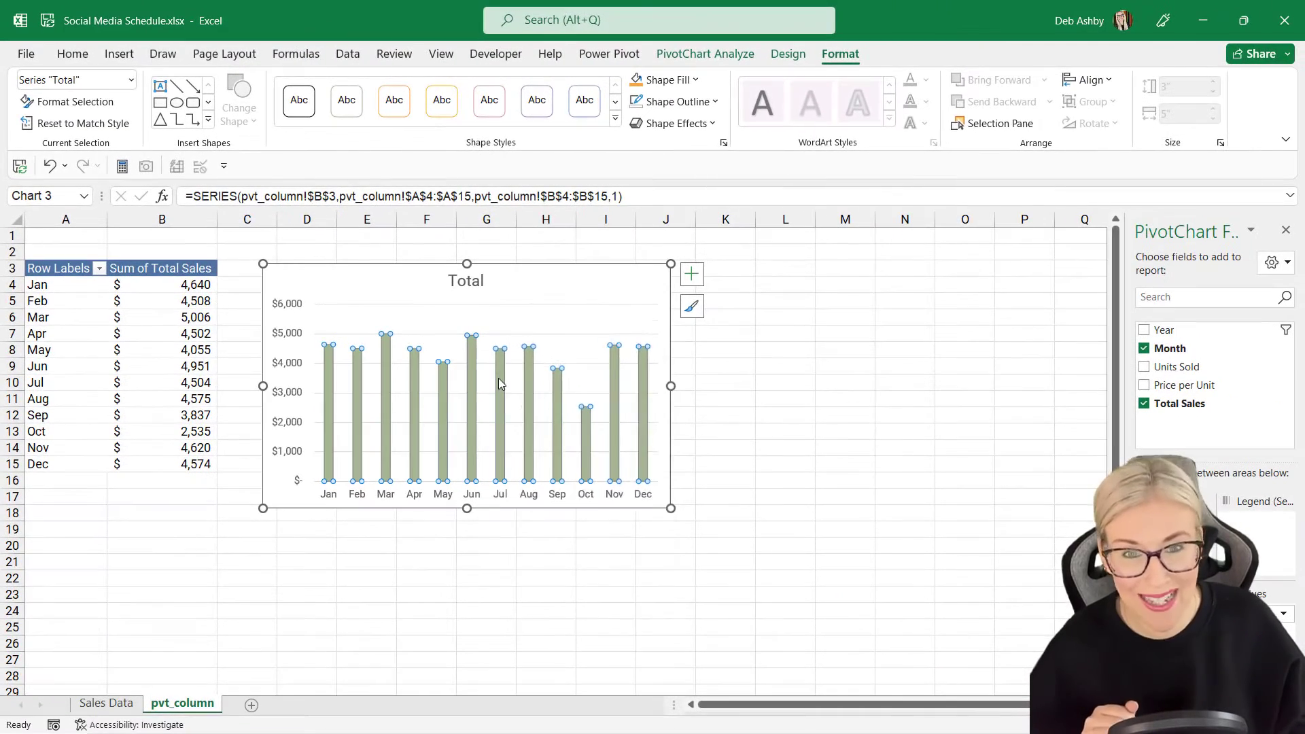
Step: Format the Total series with a 51% gap width and Vary colors by point
right_click(676, 465)
click(544, 619)
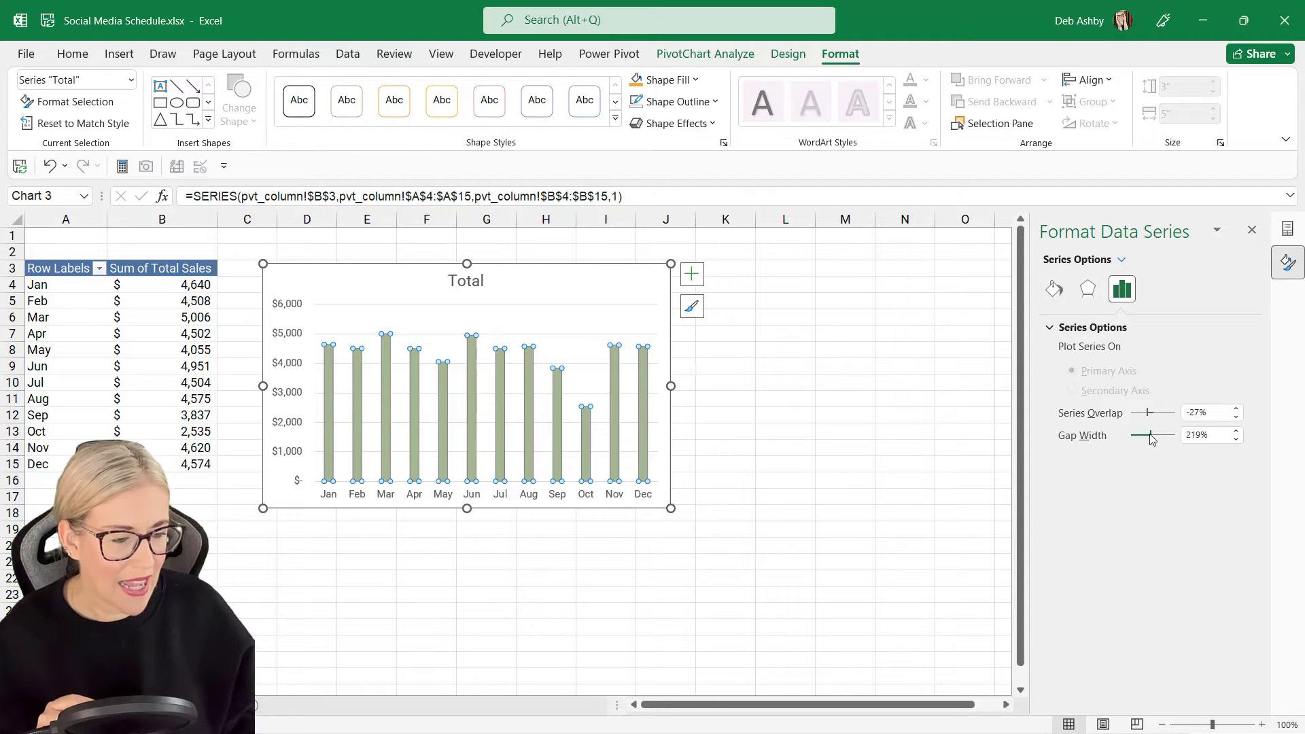
drag(1147, 438, 1143, 440)
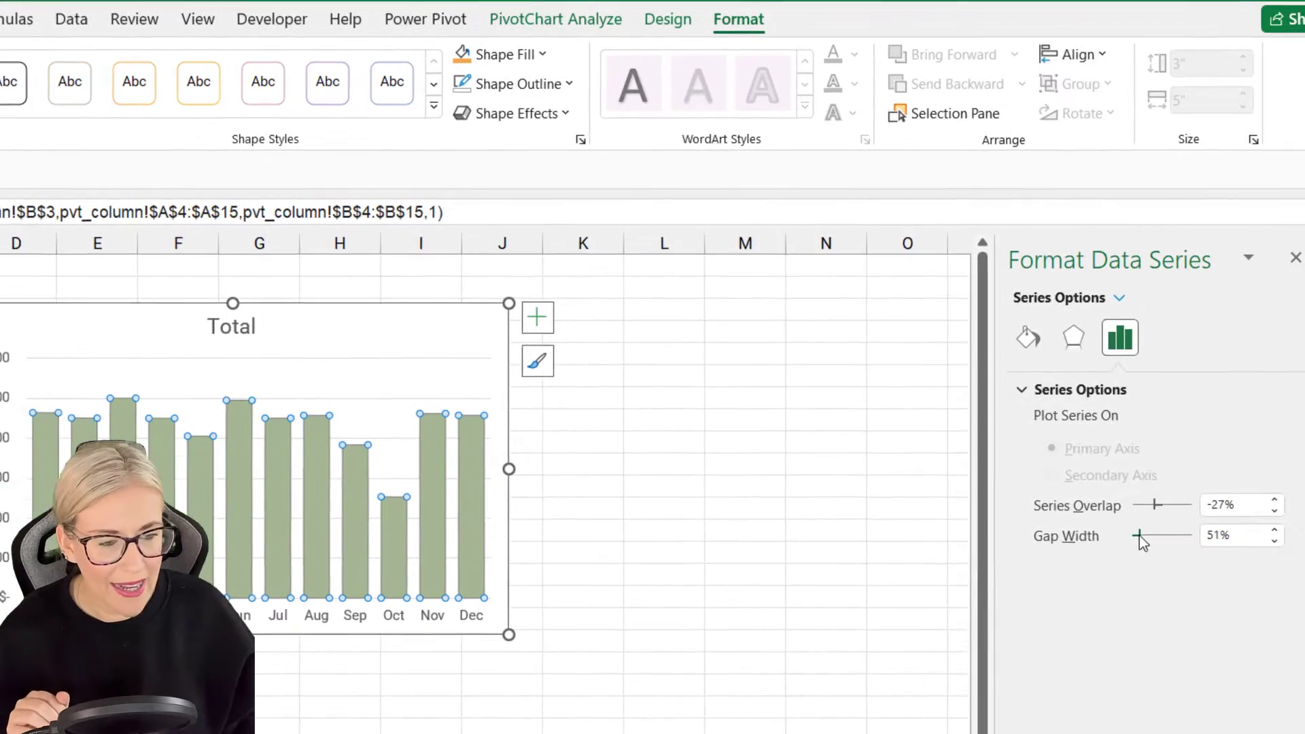
click(964, 338)
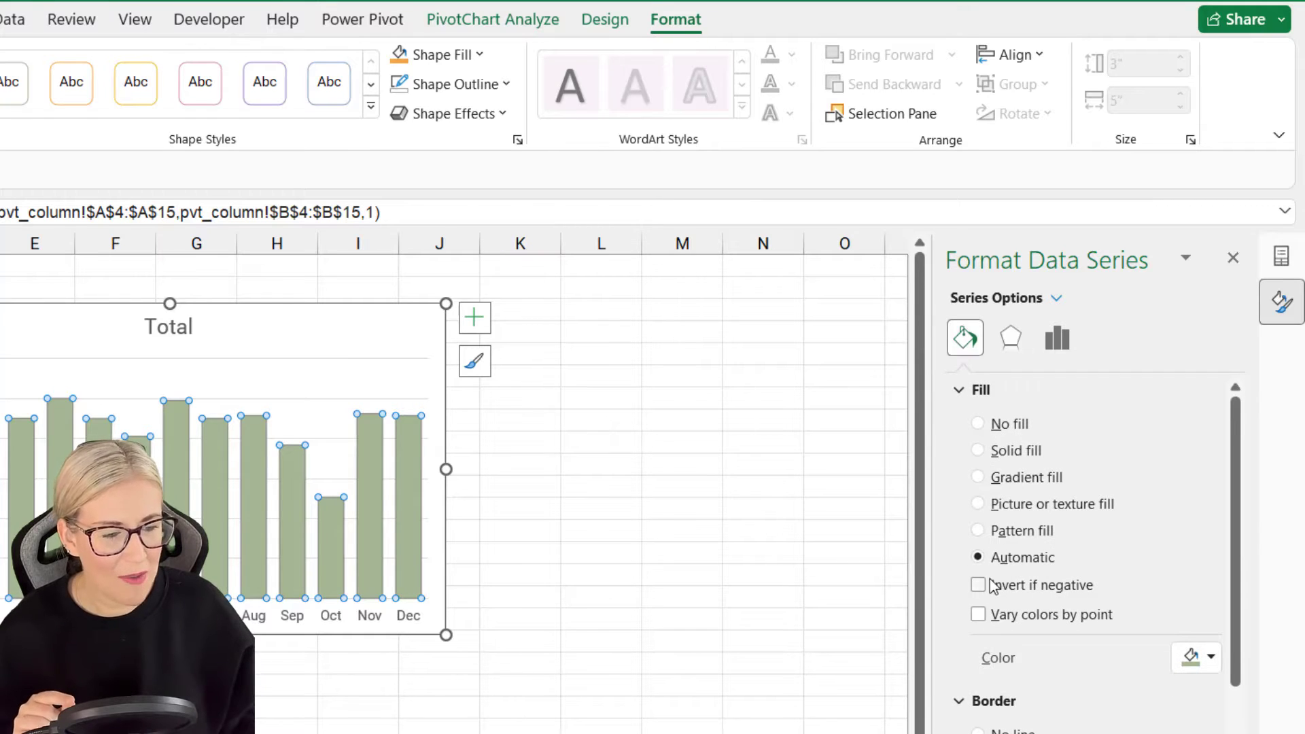
click(978, 615)
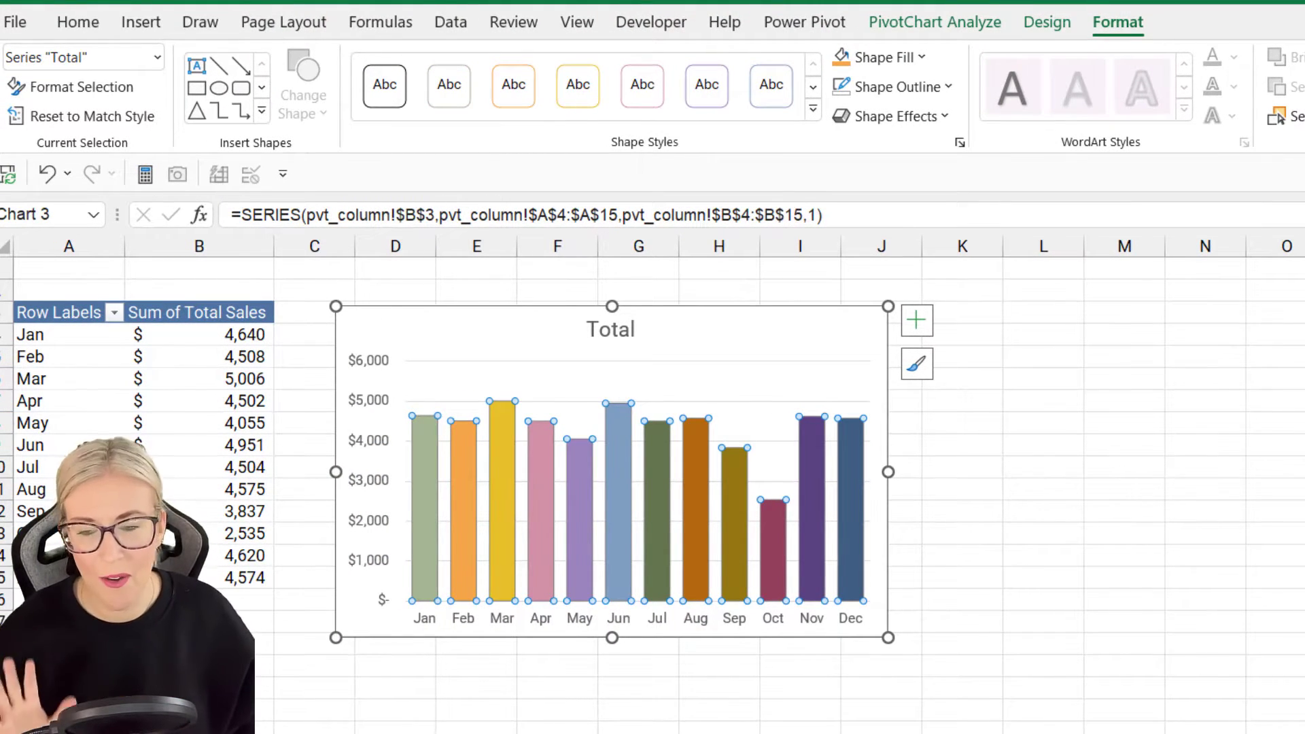
click(1013, 383)
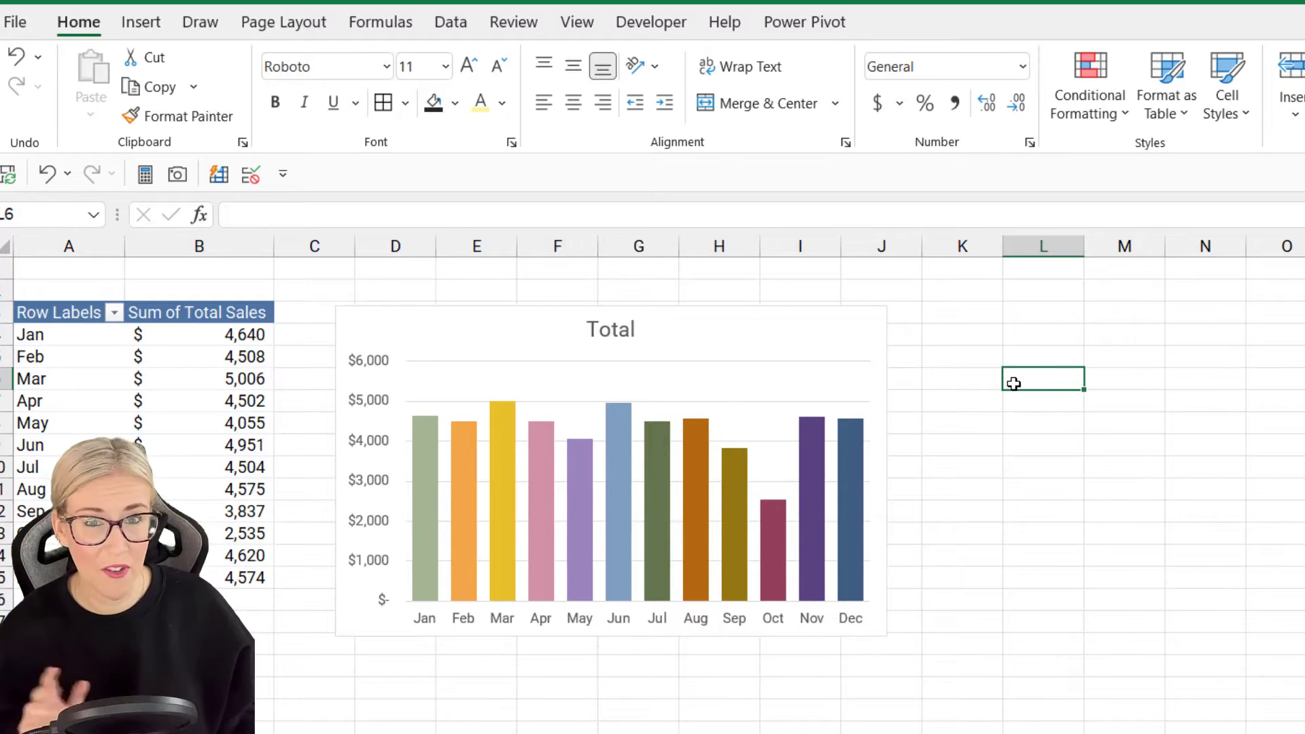
Step: Rename the chart title from Total to 'SALES BY MONTH'
click(617, 329)
double_click(601, 329)
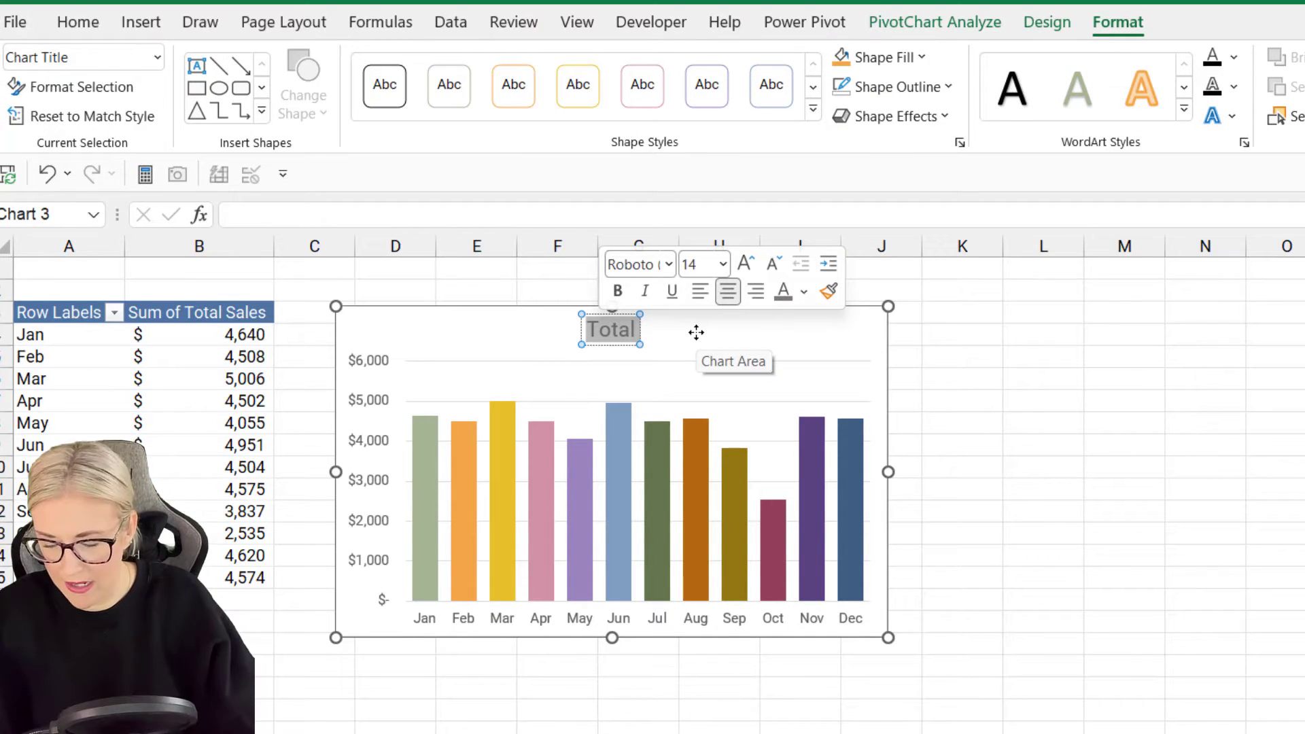
text(SALES BY)
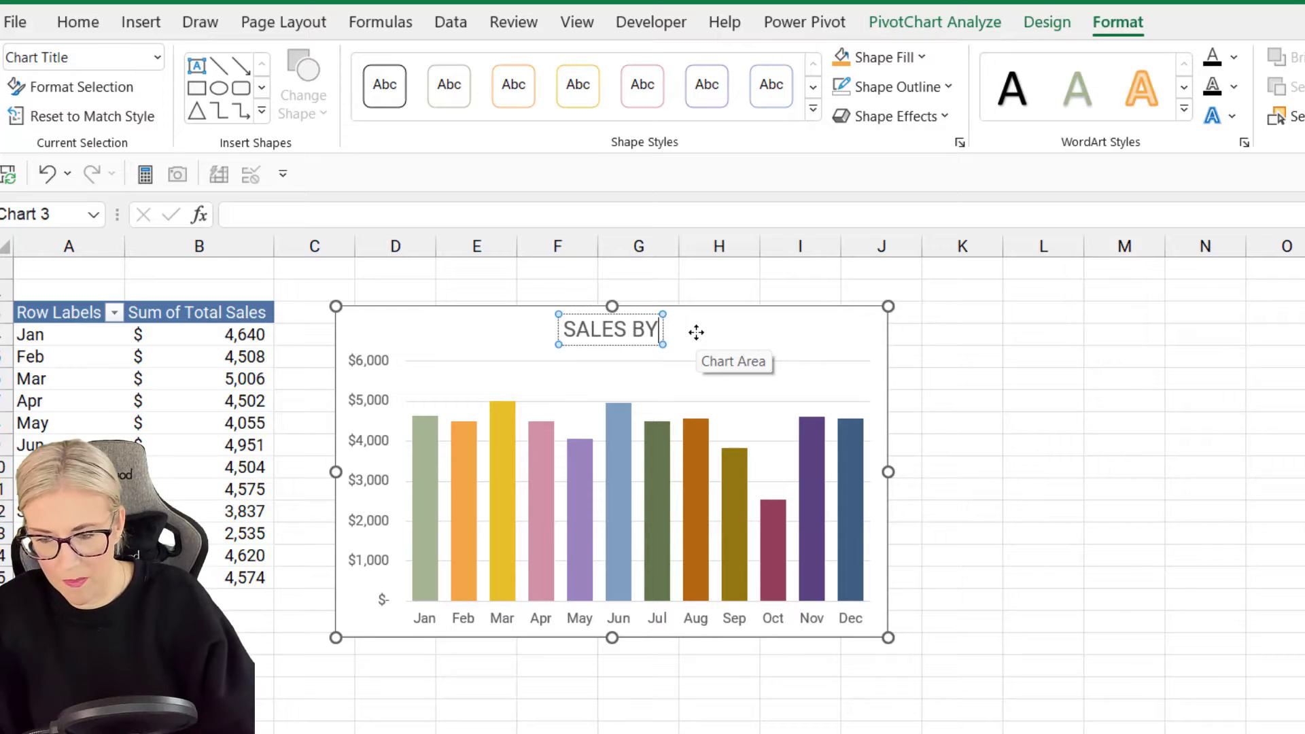
text( MONTH)
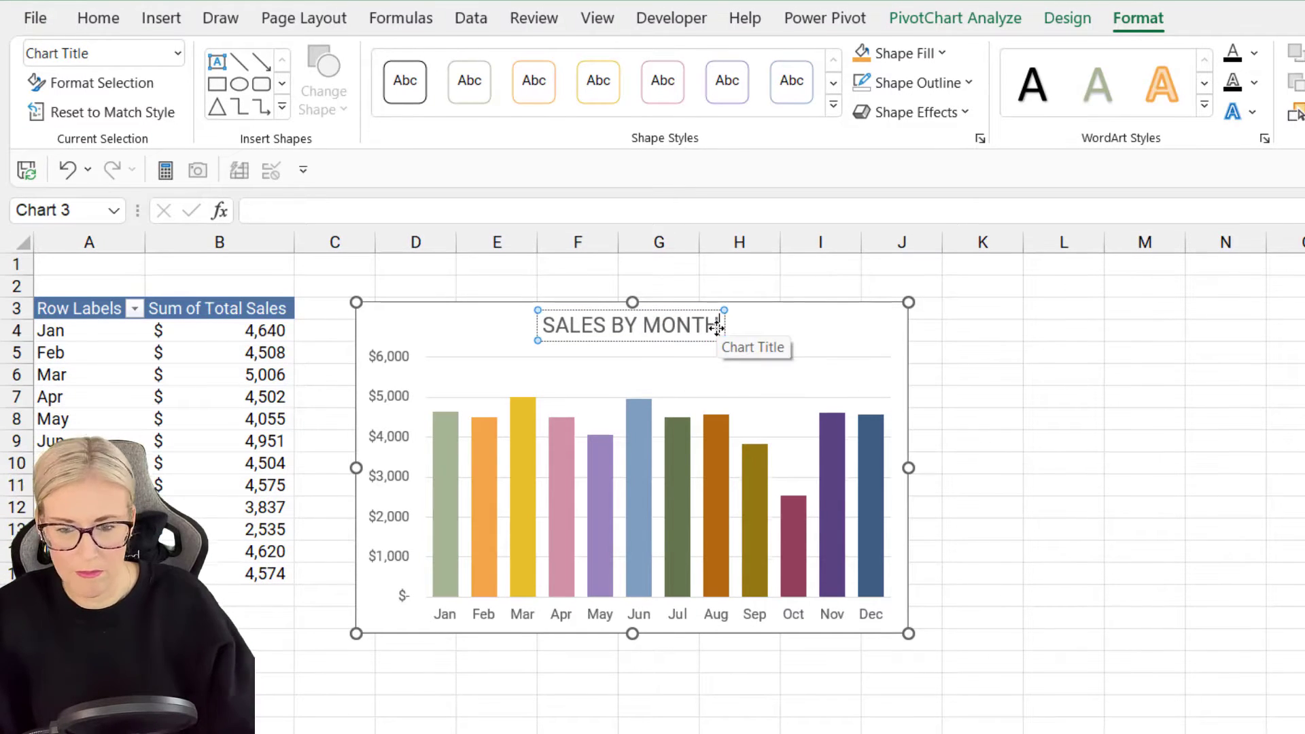
click(717, 325)
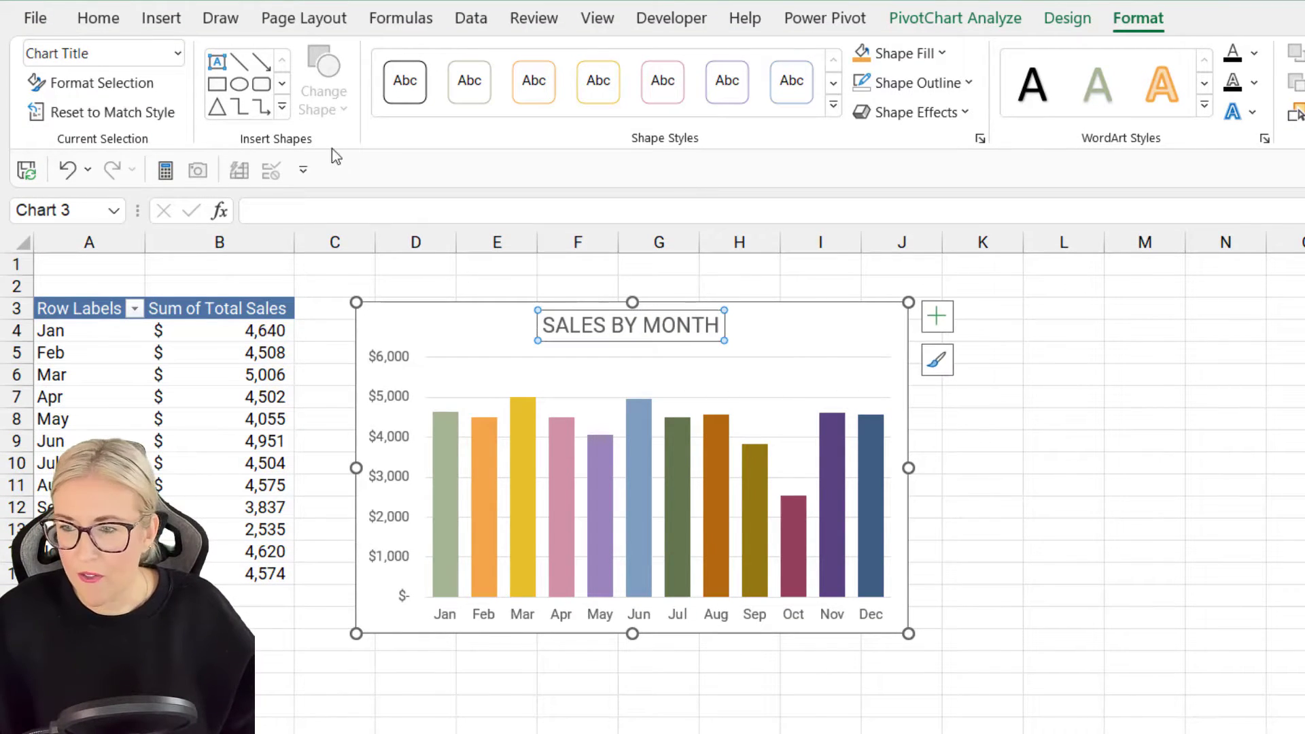
Step: Format the title in grey Roboto Black at 12 pt
click(99, 19)
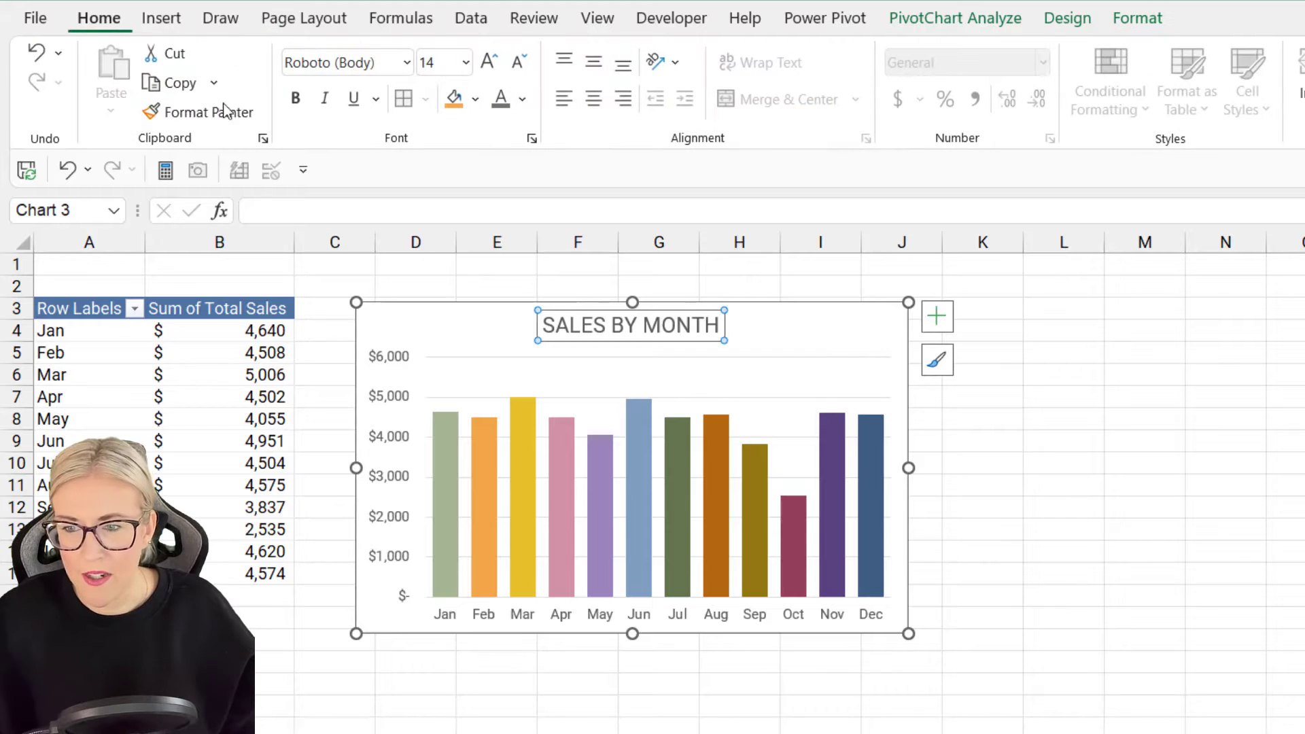
click(406, 62)
click(367, 125)
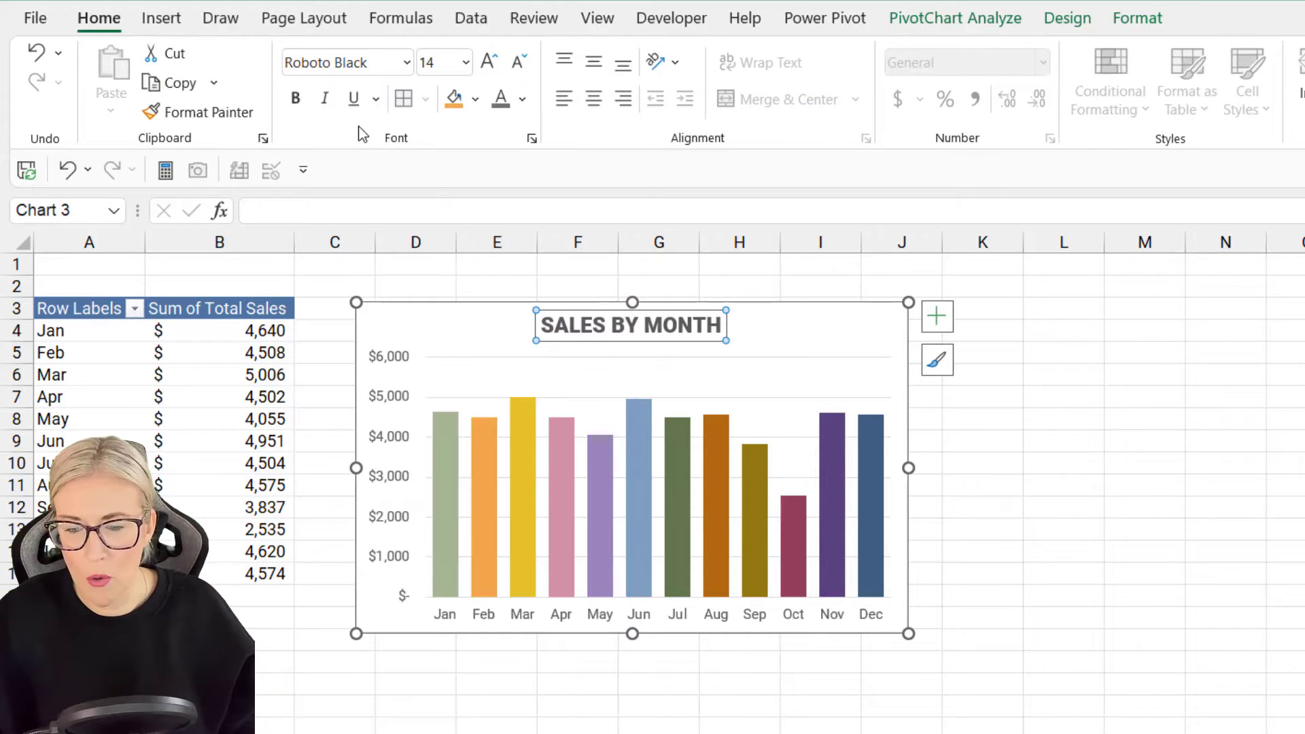
click(522, 99)
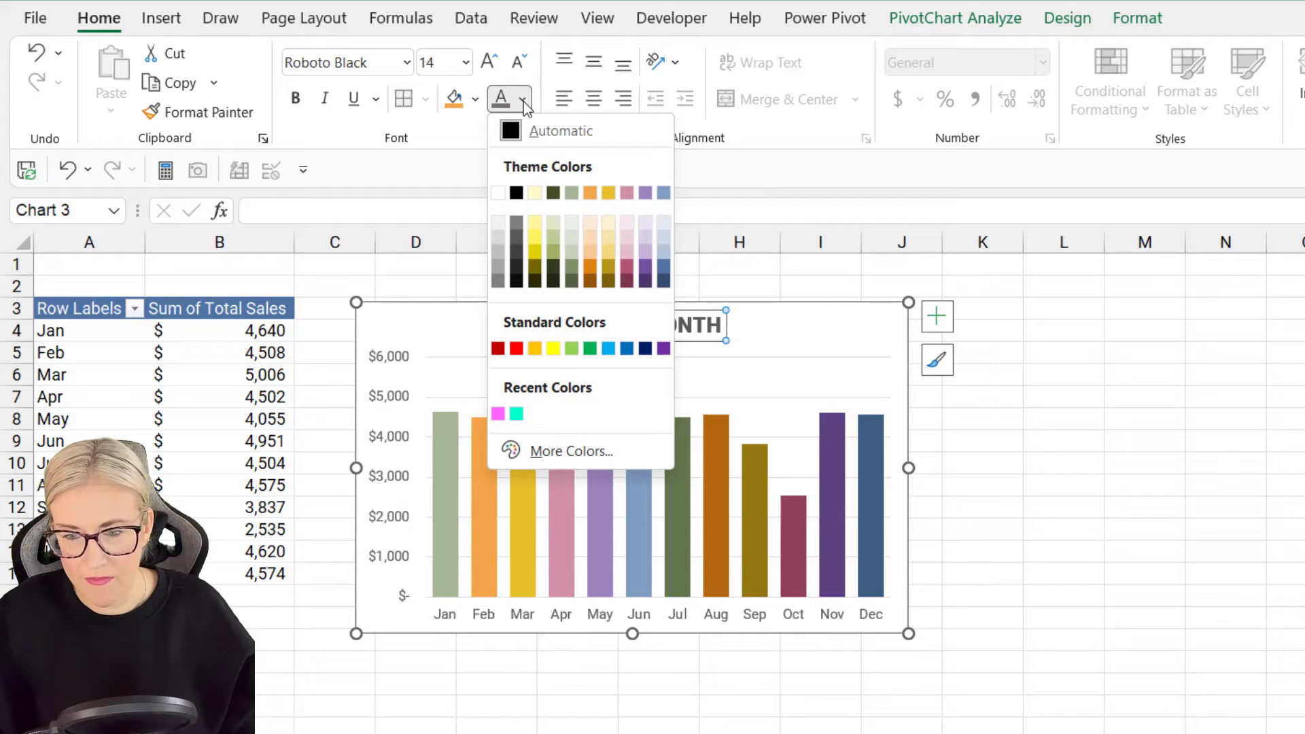
click(498, 282)
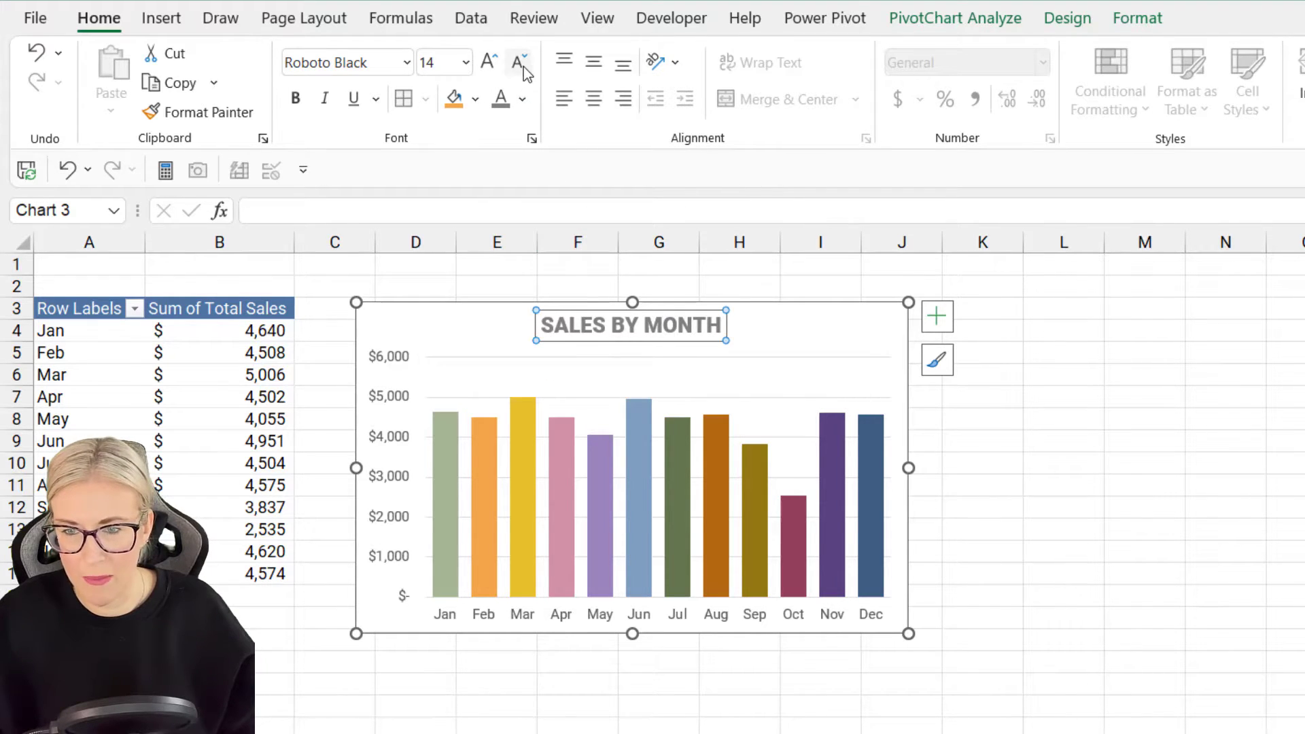
click(523, 68)
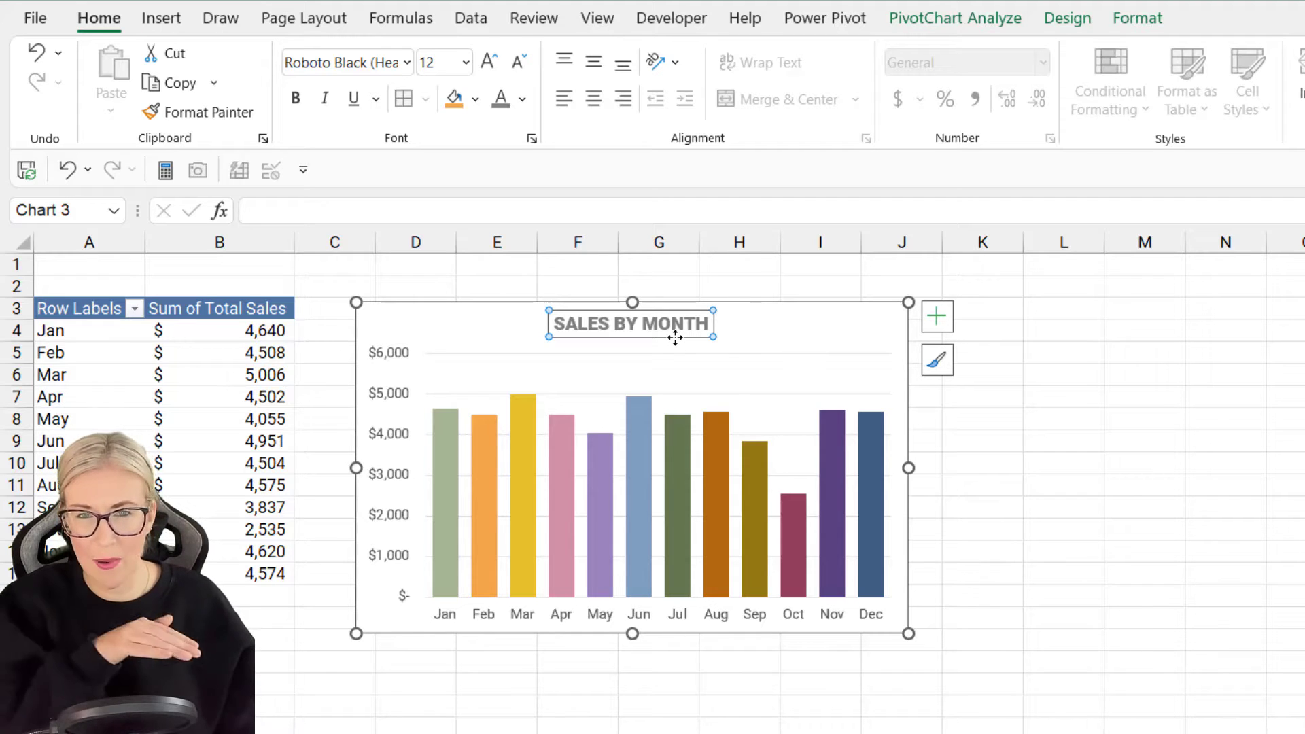
Step: Shift-drag the SALES BY MONTH title straight left to the chart's top-left corner
key(shift)
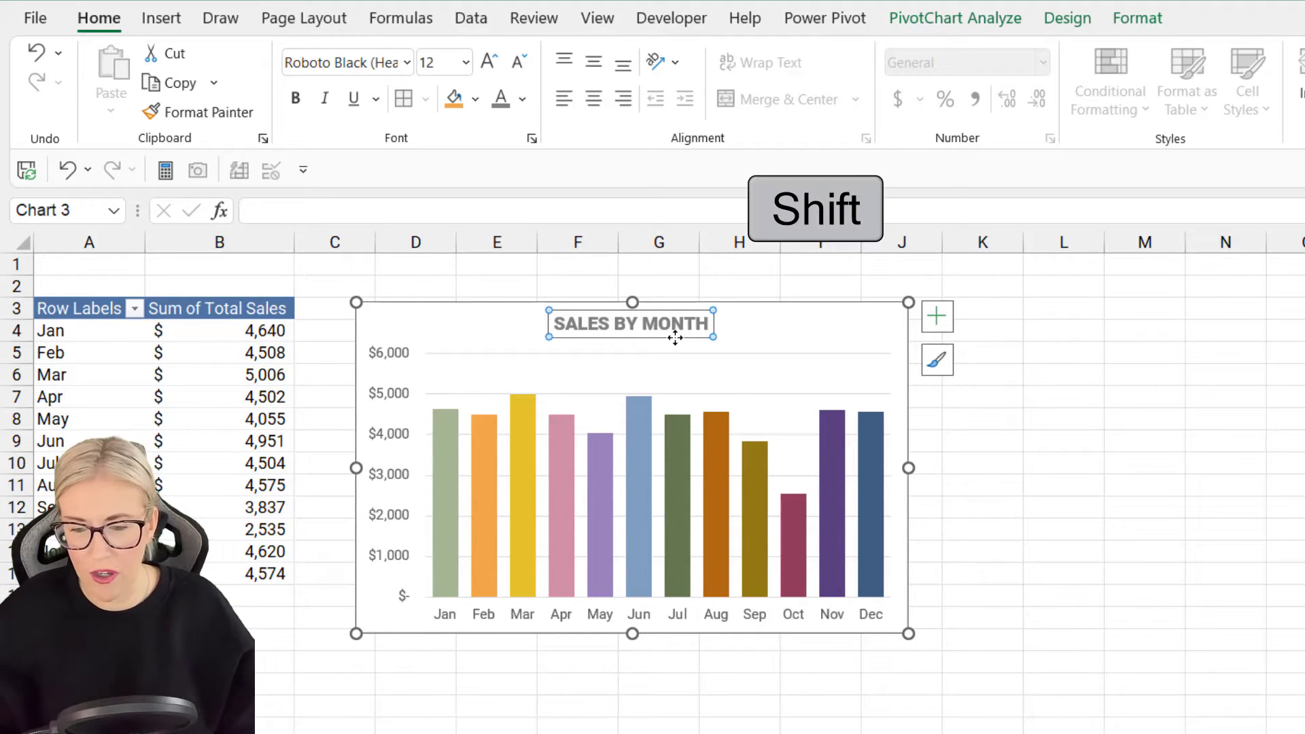
drag(675, 338, 495, 334)
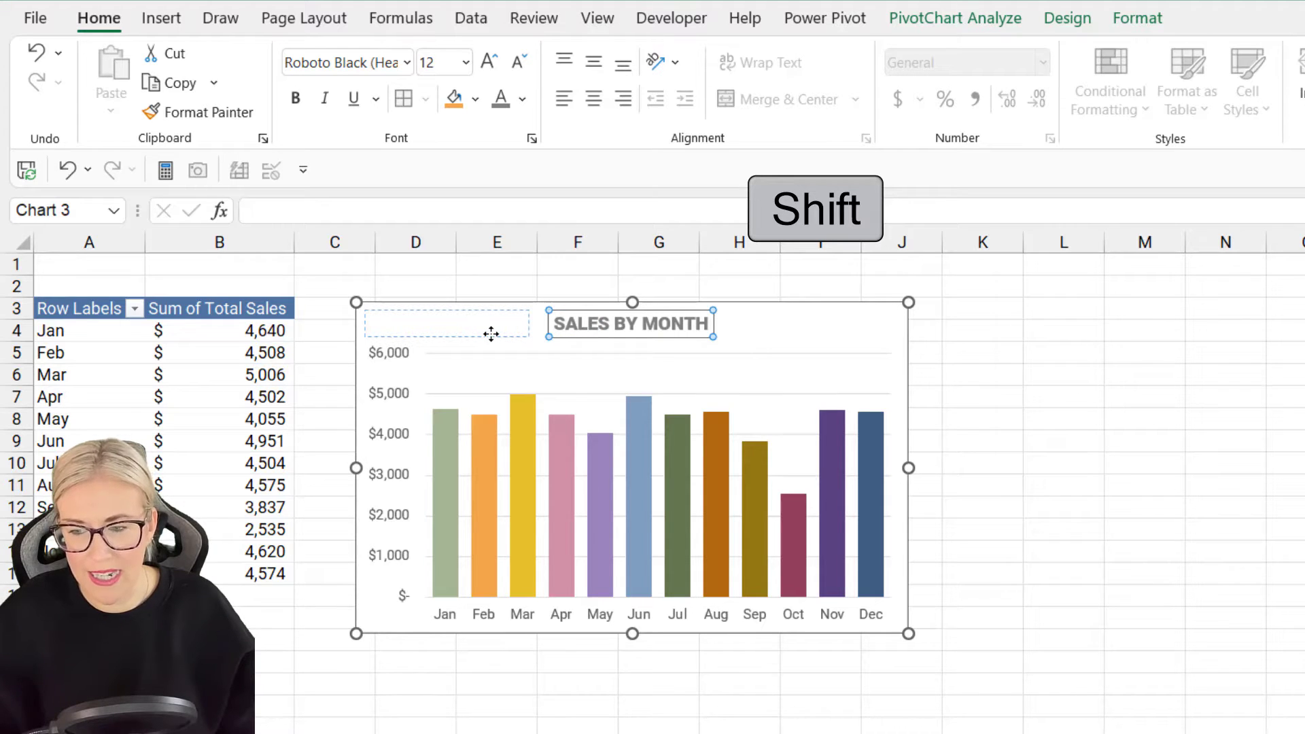
drag(492, 333, 492, 334)
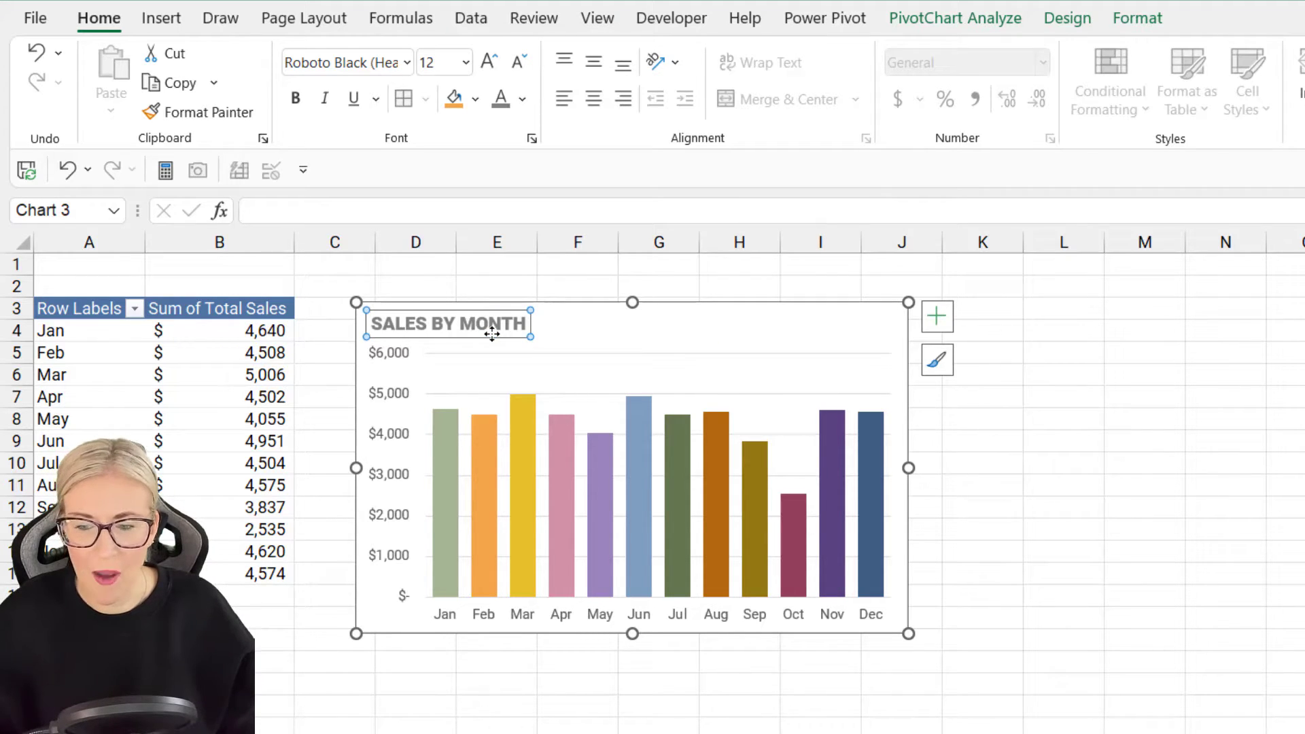
click(720, 319)
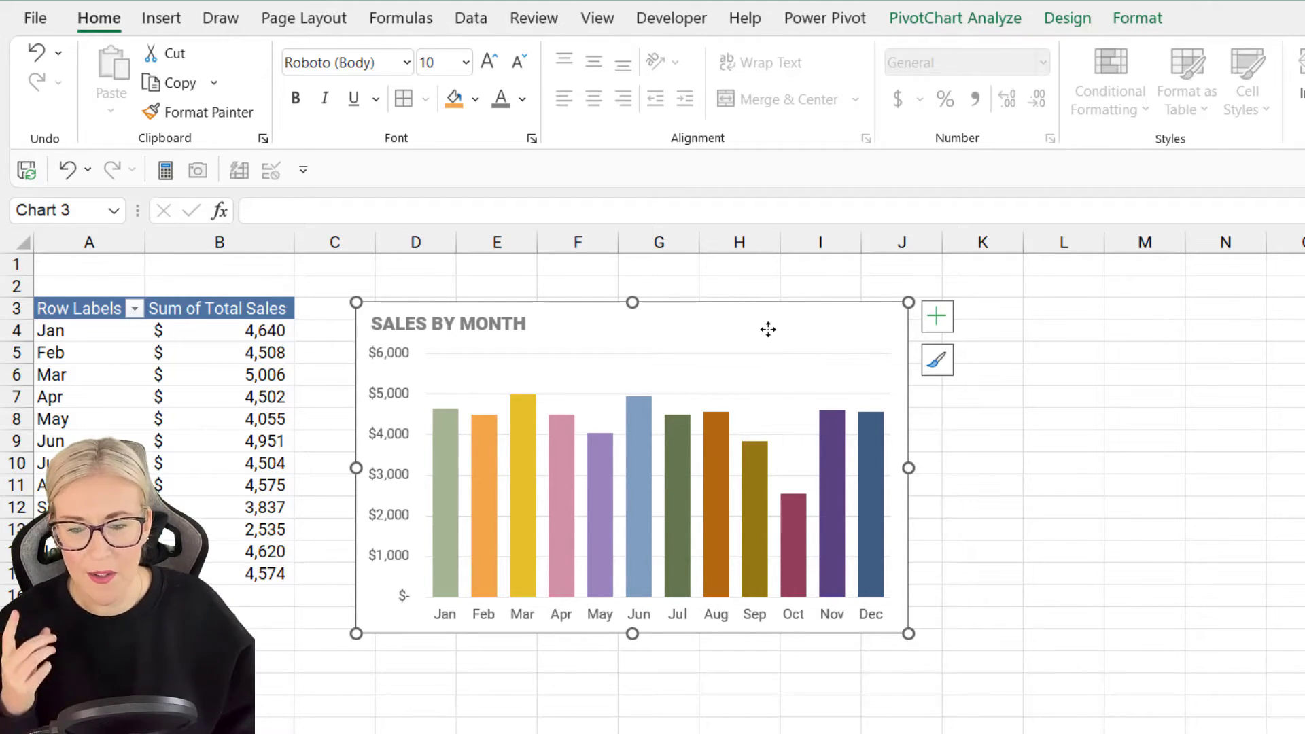
Step: Add a Year slicer to the PivotChart and place it to the right of the chart
click(931, 16)
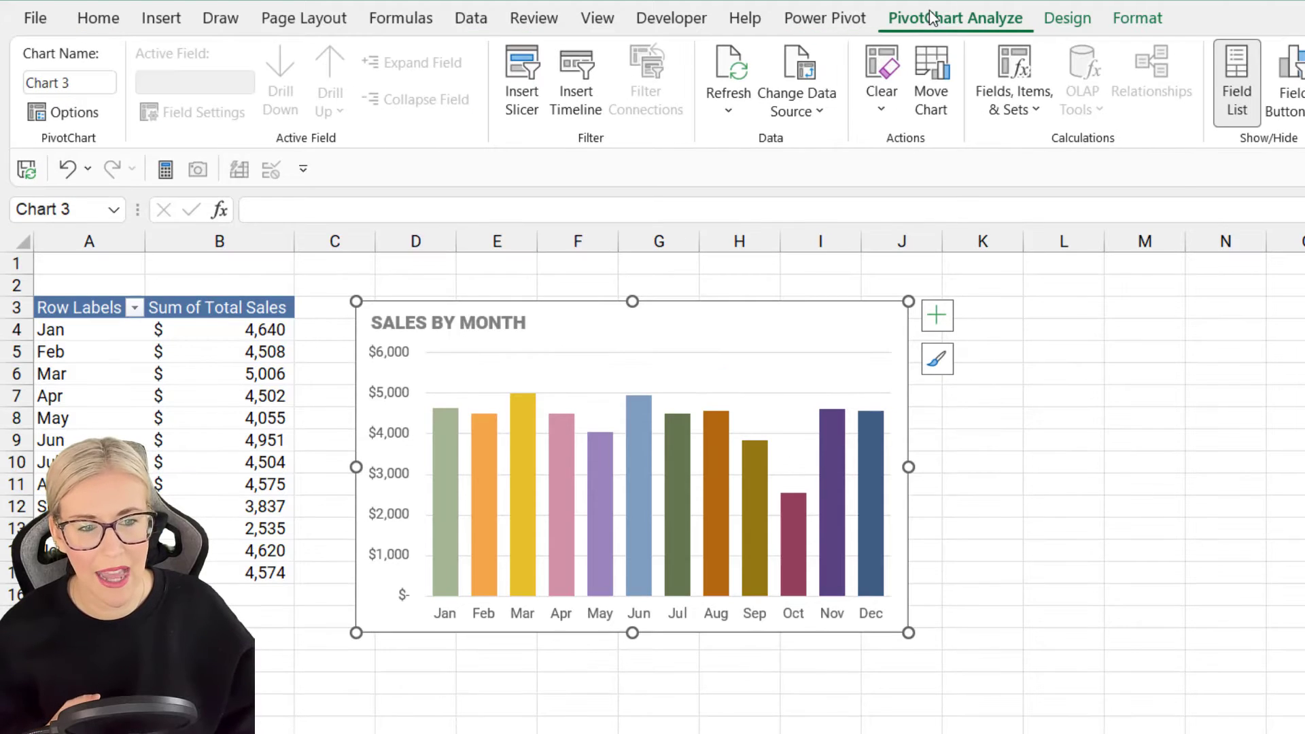
click(518, 93)
drag(816, 109, 724, 175)
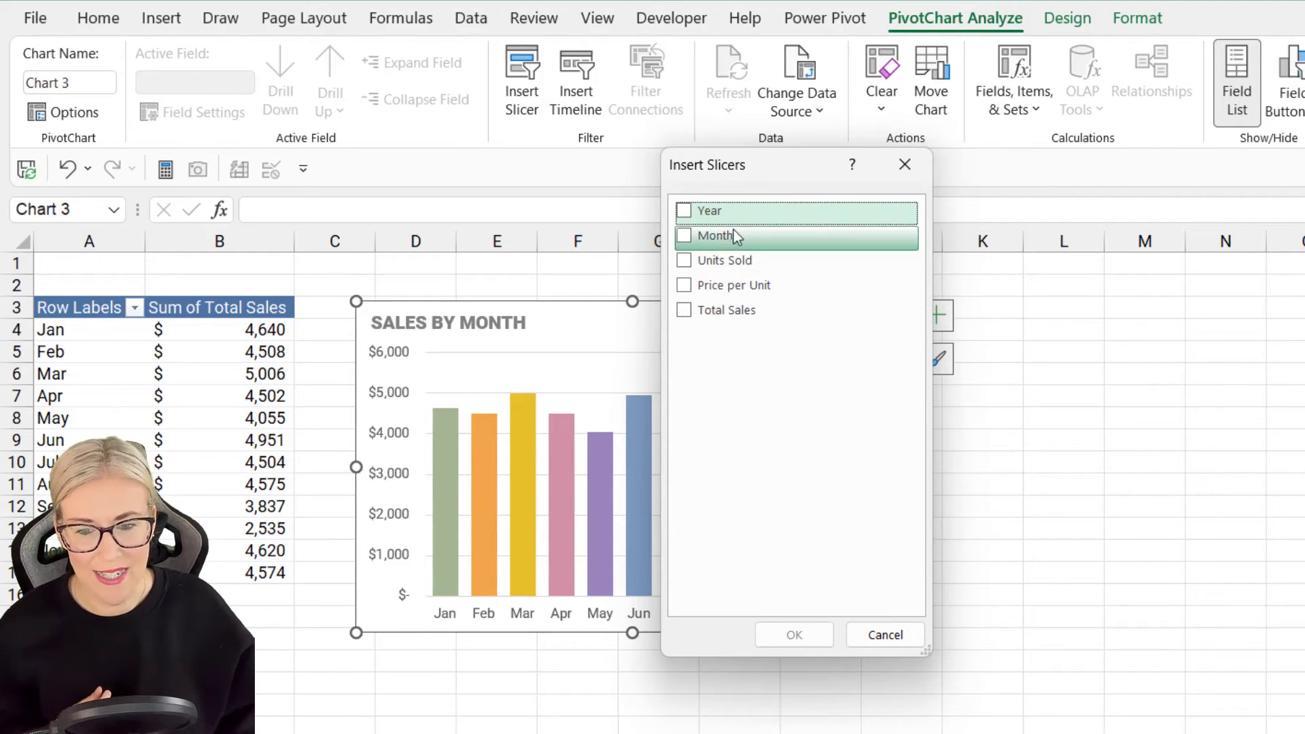
click(682, 210)
click(794, 635)
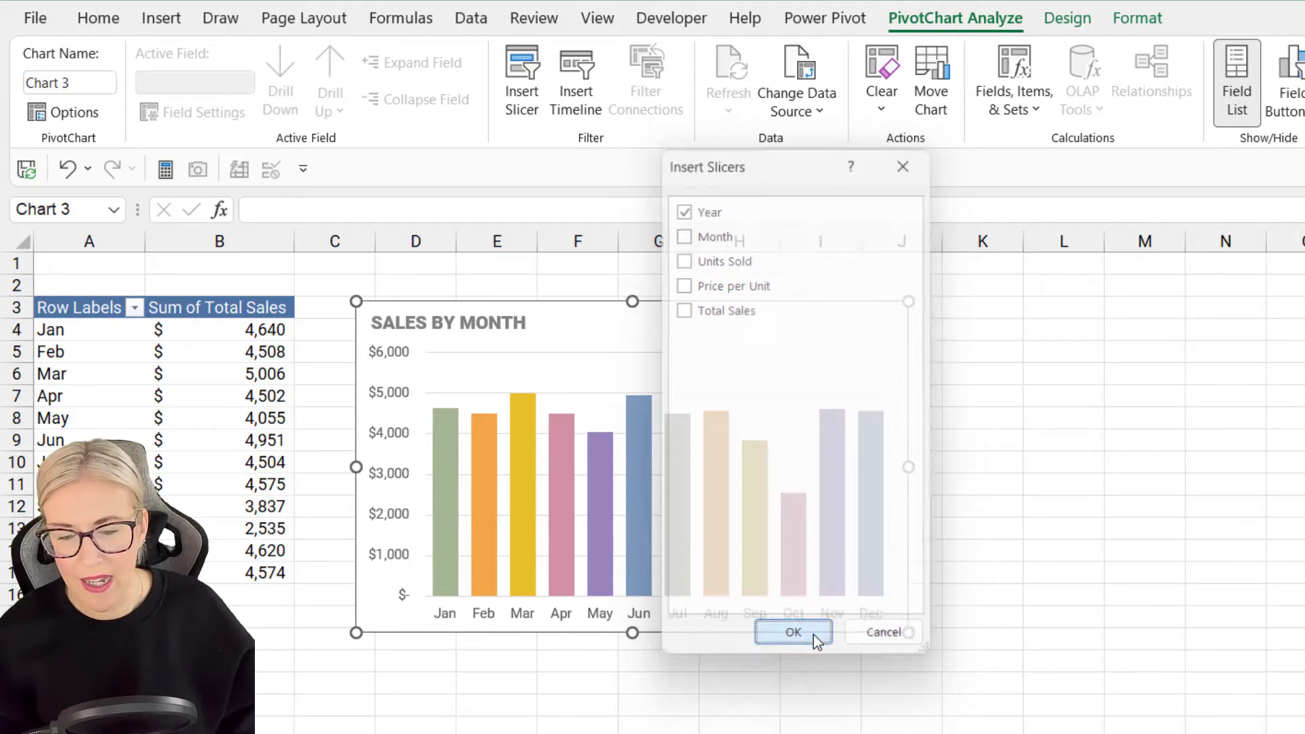
click(714, 503)
drag(675, 437, 995, 319)
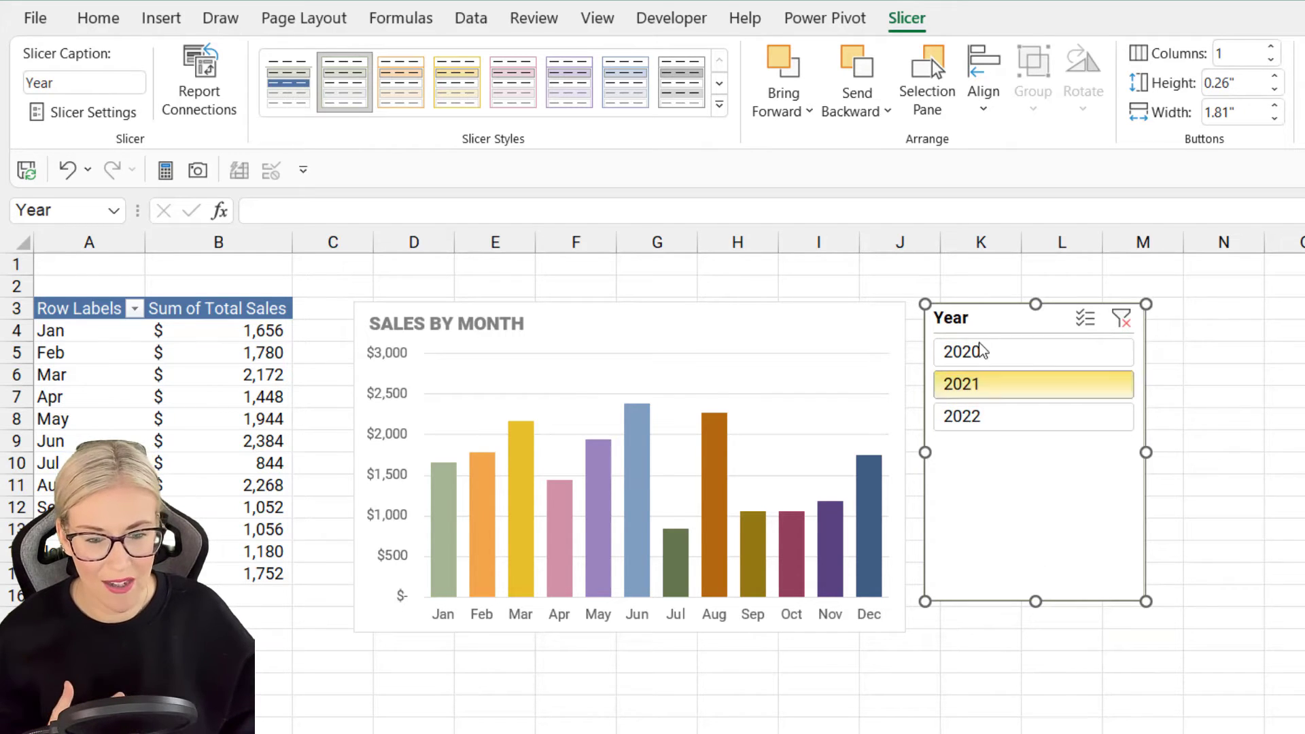
drag(979, 320, 1047, 317)
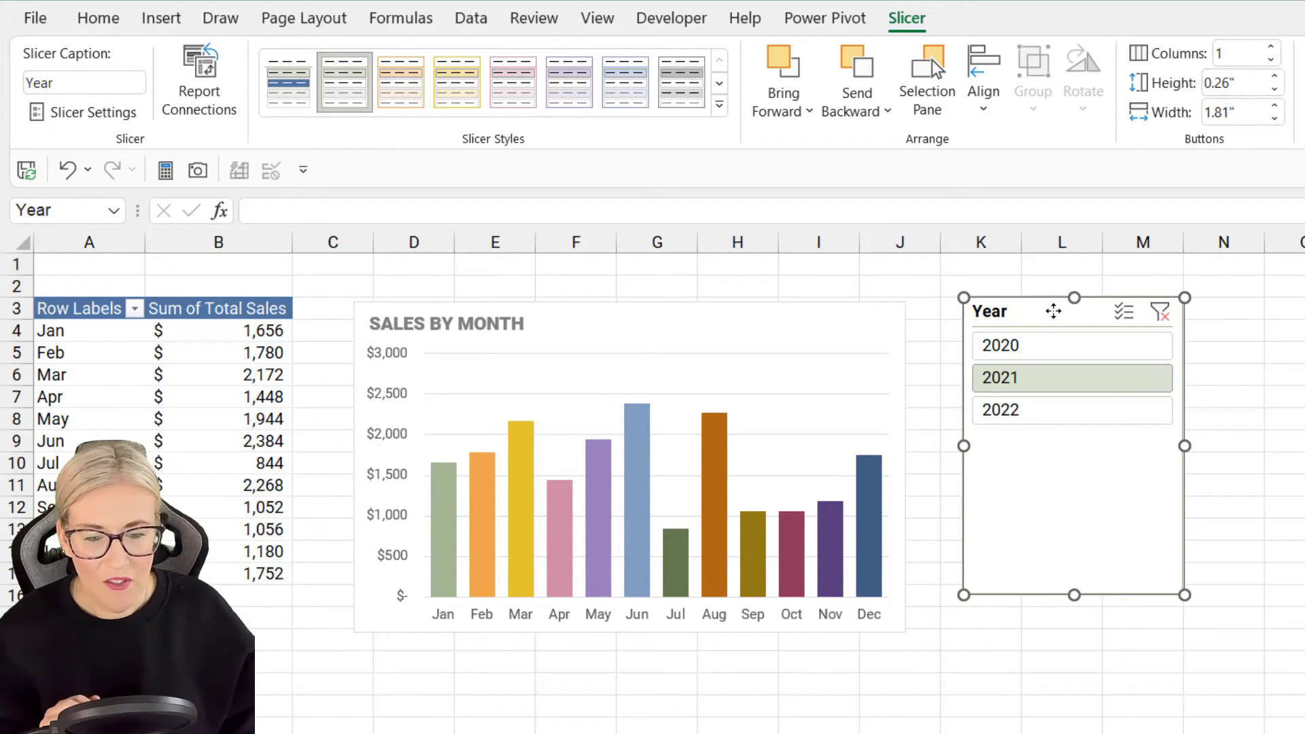
Step: Drag the Year slicer left so it covers the chart's Oct–Dec columns
drag(1047, 316, 866, 320)
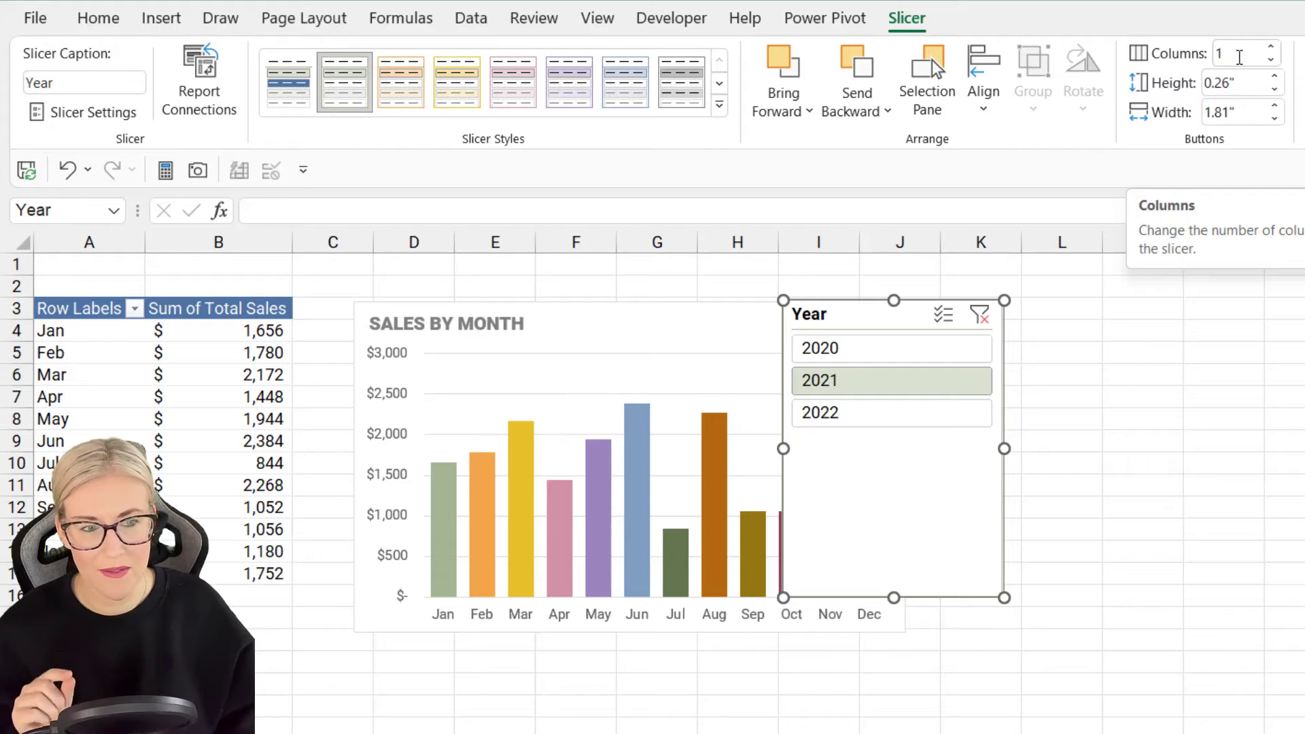
Step: Set the Year slicer to 3 button columns, shrink it to one row, and place it top-right on the chart
click(1273, 49)
click(1273, 49)
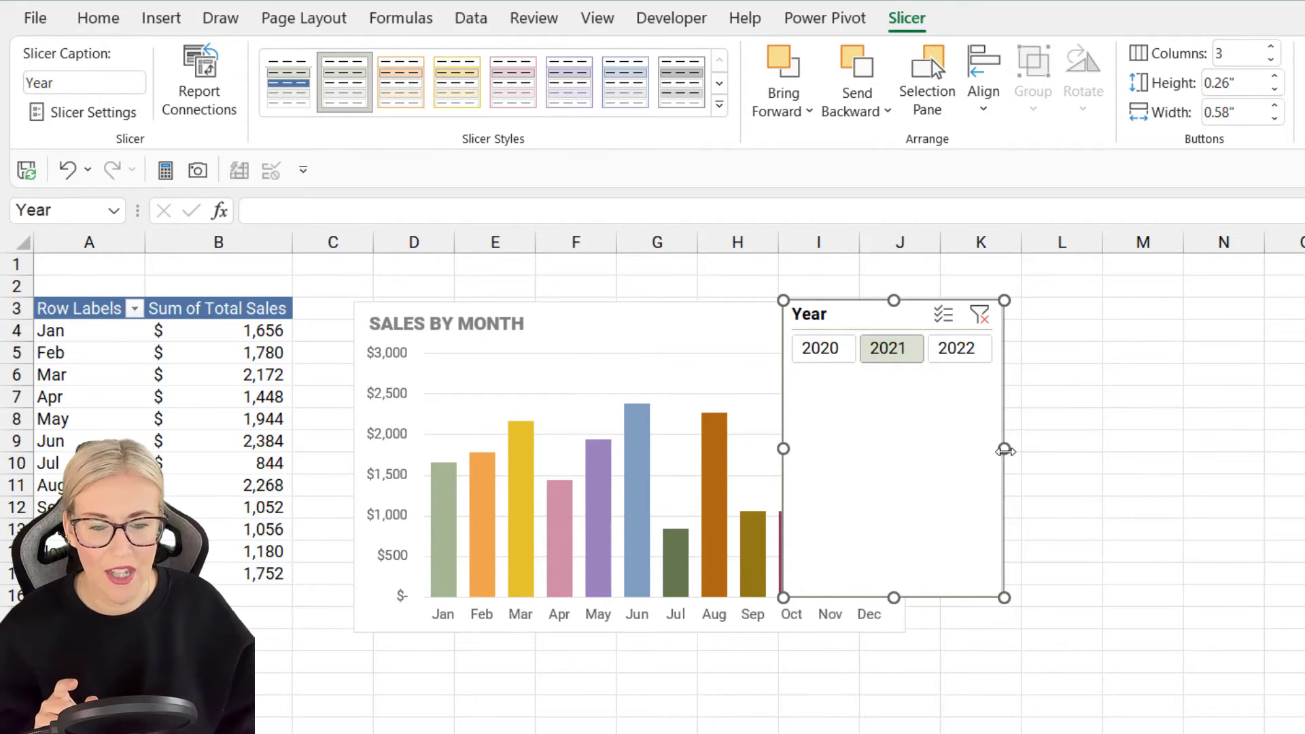
drag(1004, 450, 1017, 450)
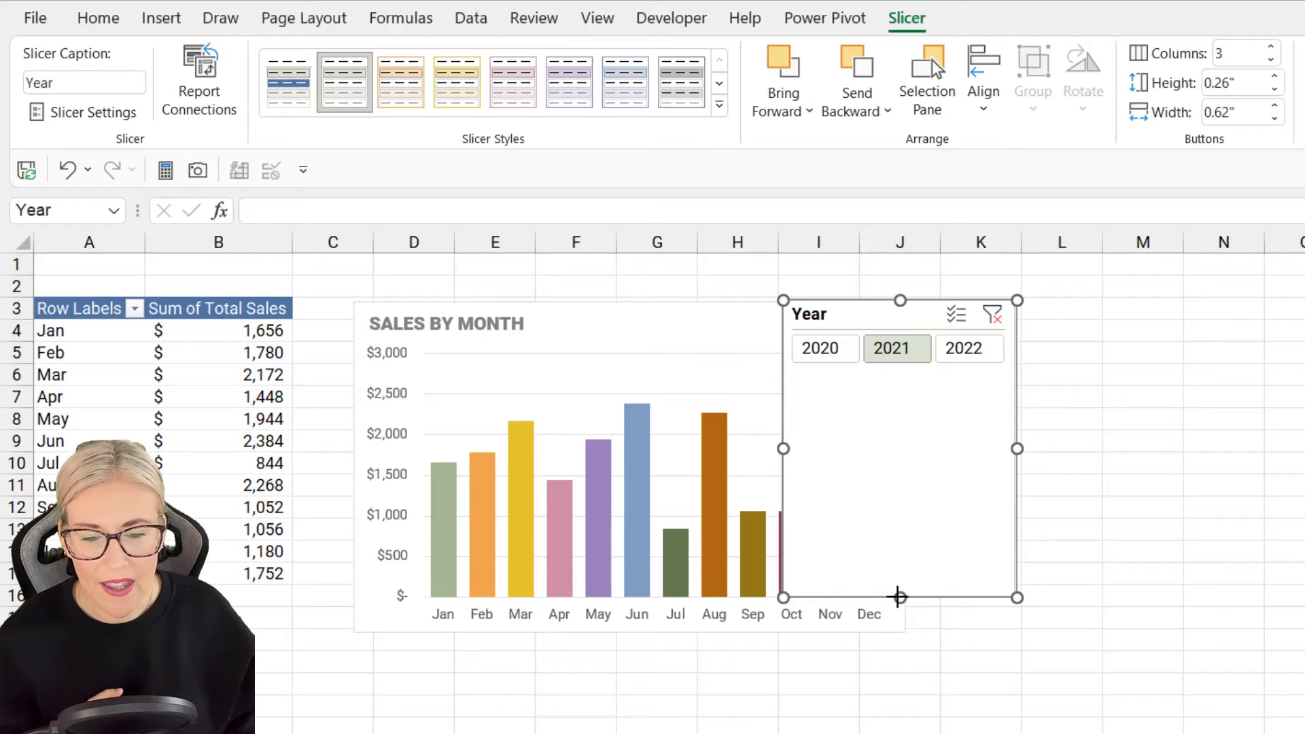
drag(897, 596, 898, 377)
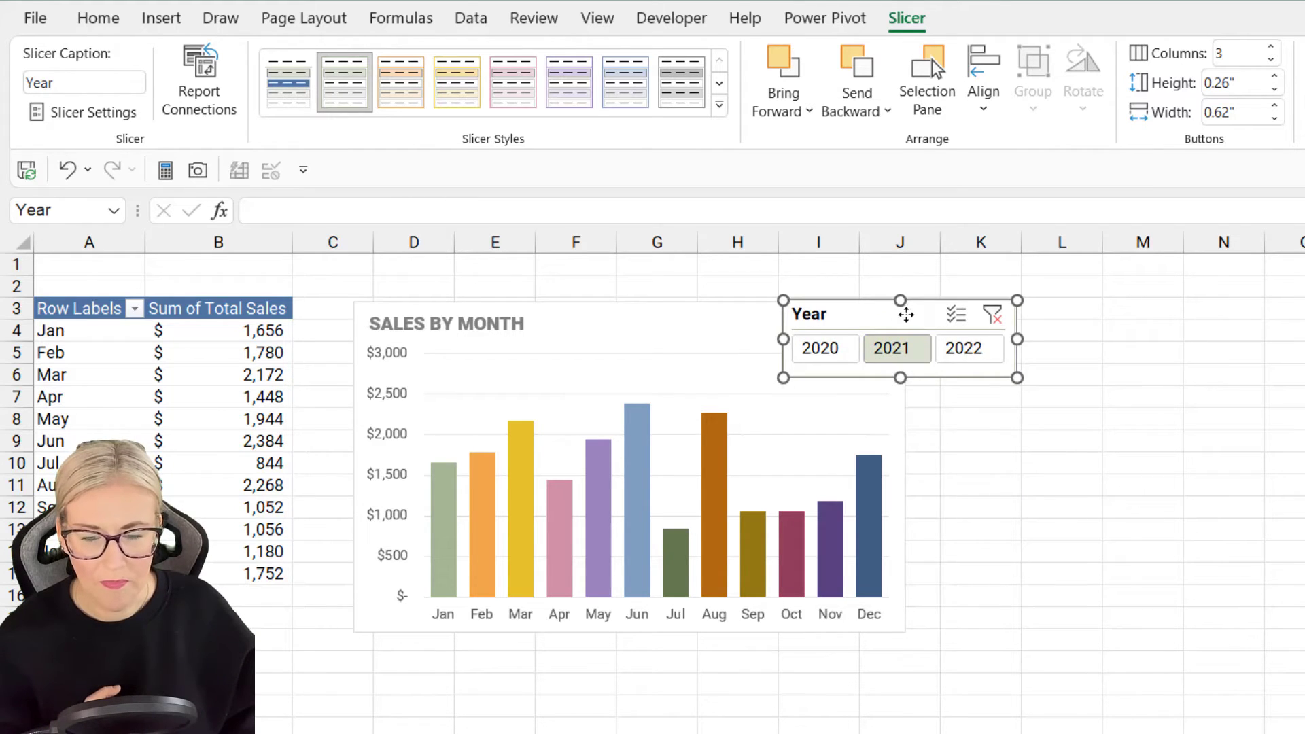
drag(906, 314, 794, 328)
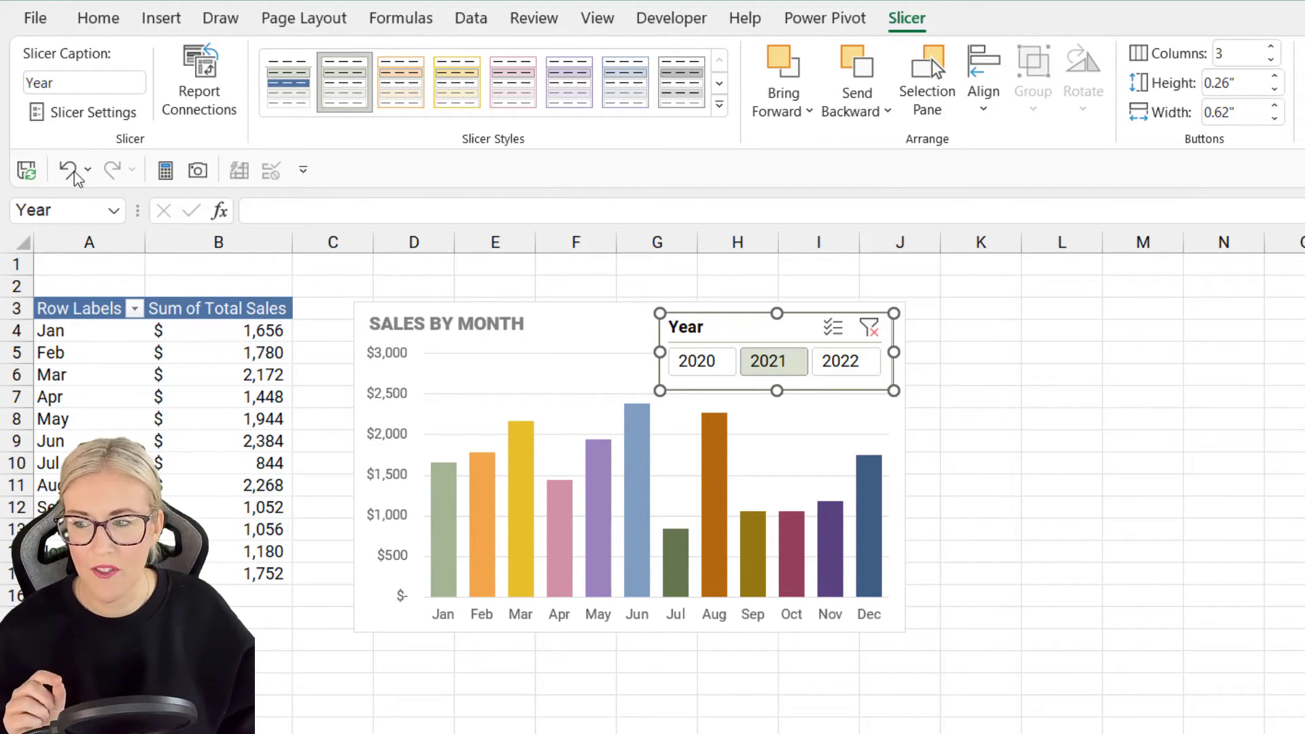
Step: Turn off the Year slicer's header and shrink it to just its row of year buttons
click(85, 119)
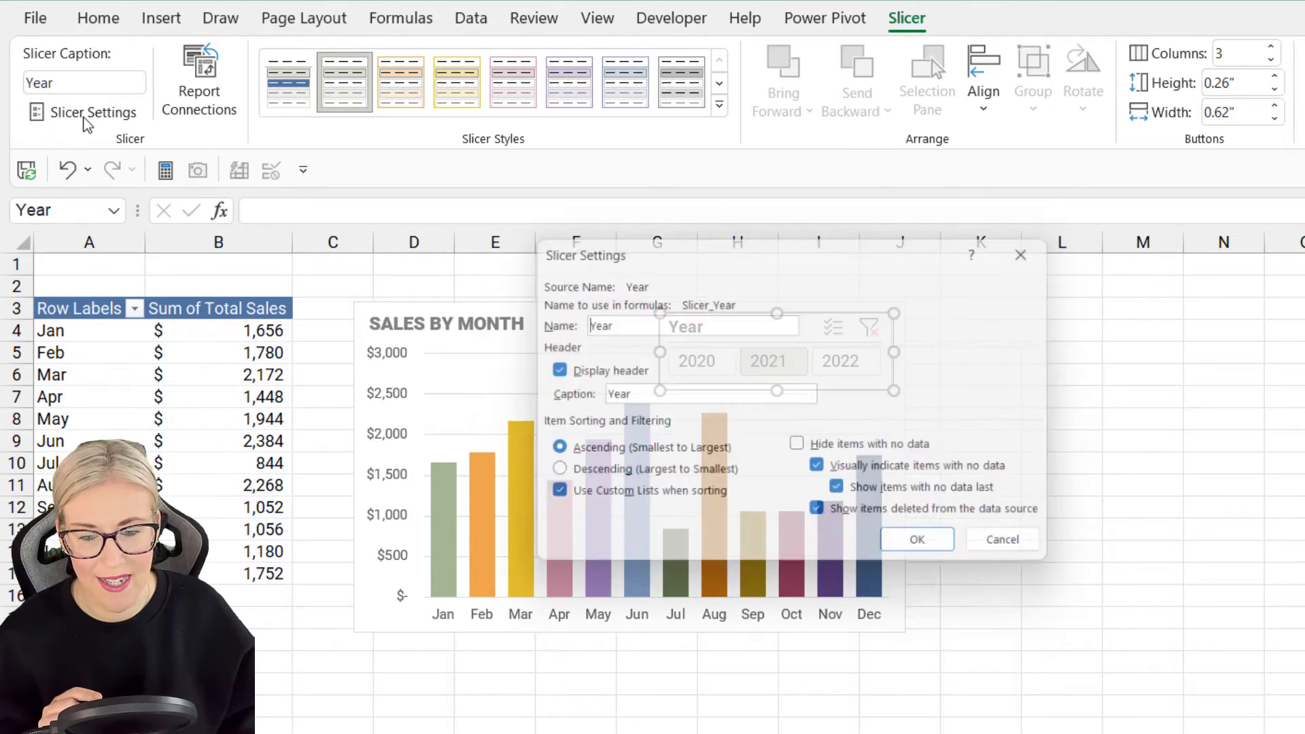
drag(736, 249, 858, 151)
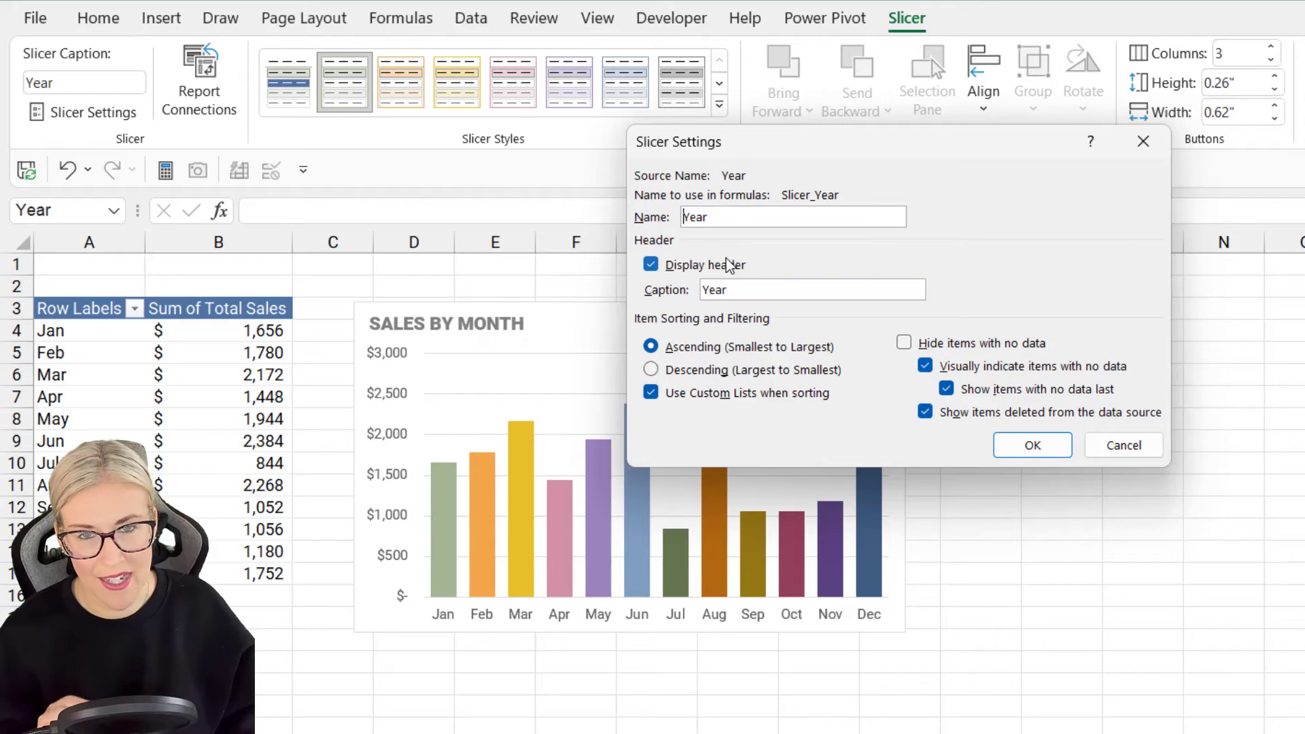
click(651, 265)
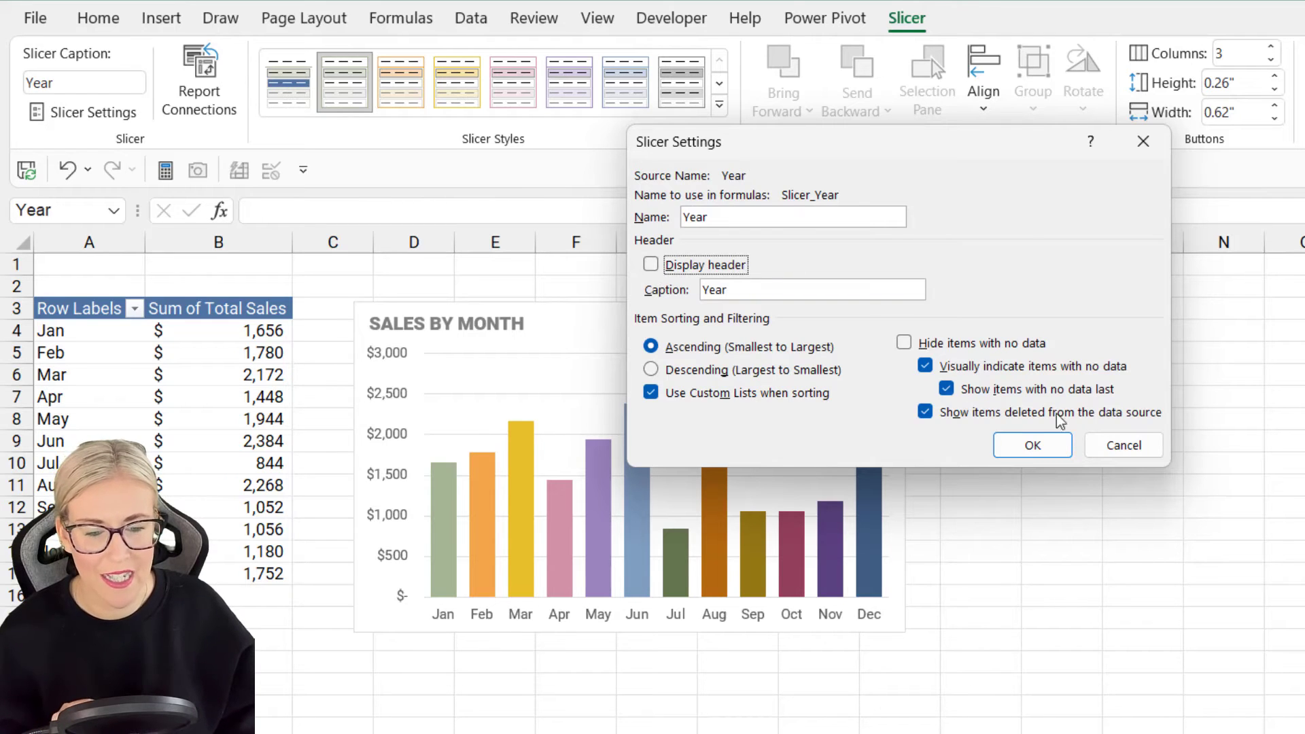
click(1033, 445)
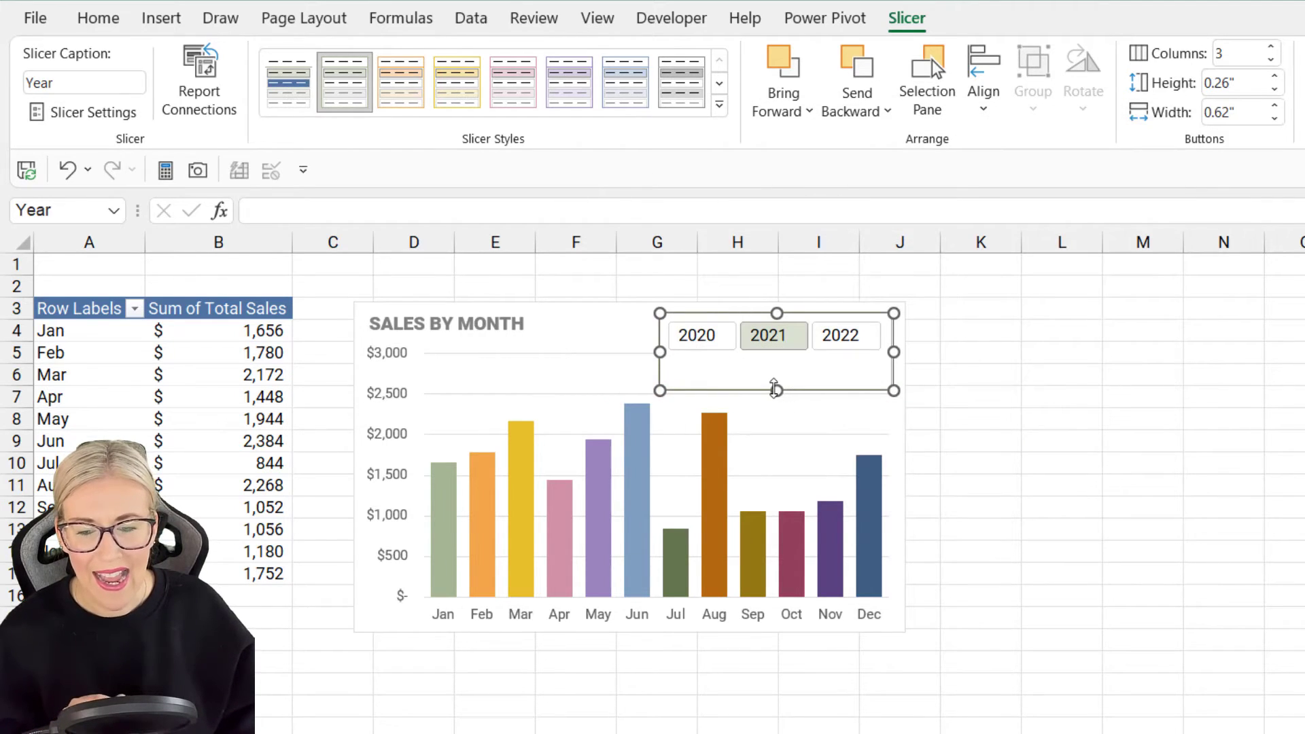
drag(777, 390, 776, 346)
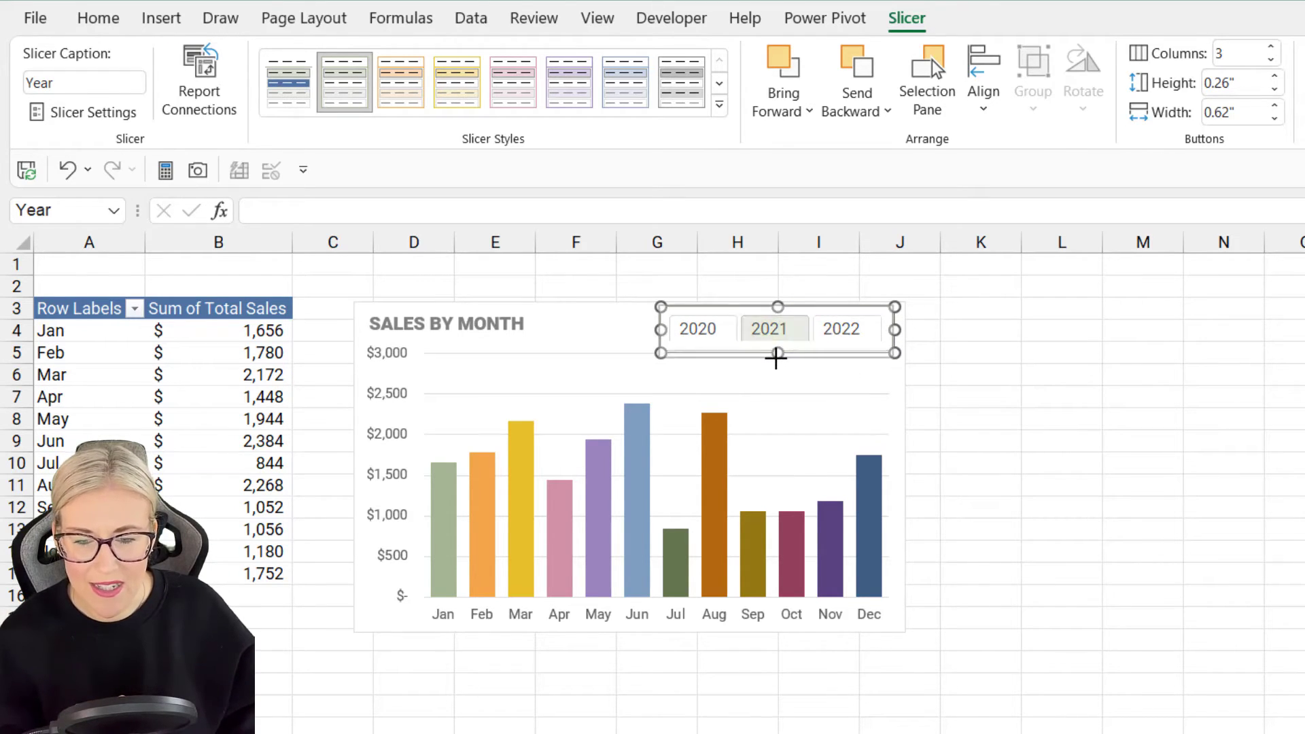
key(Escape)
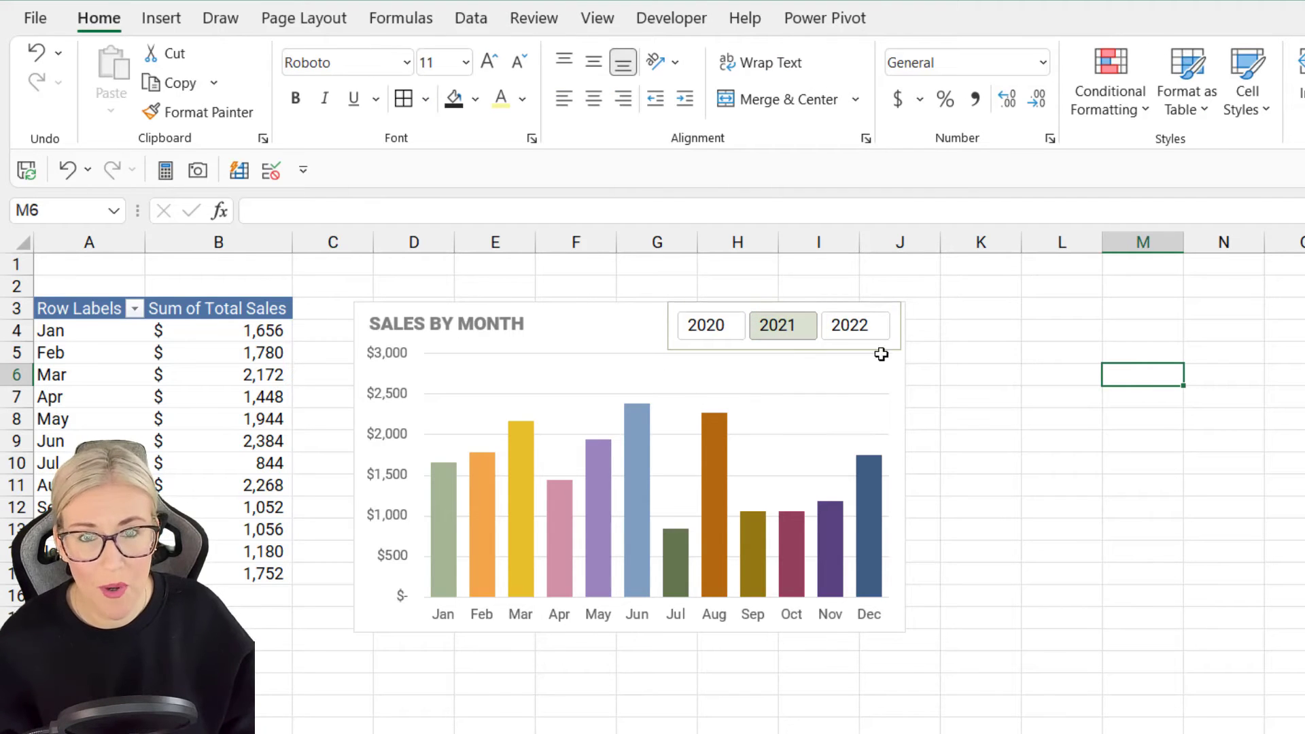
Step: Select the headerless Year slicer to bring up its Slicer Styles options
click(811, 349)
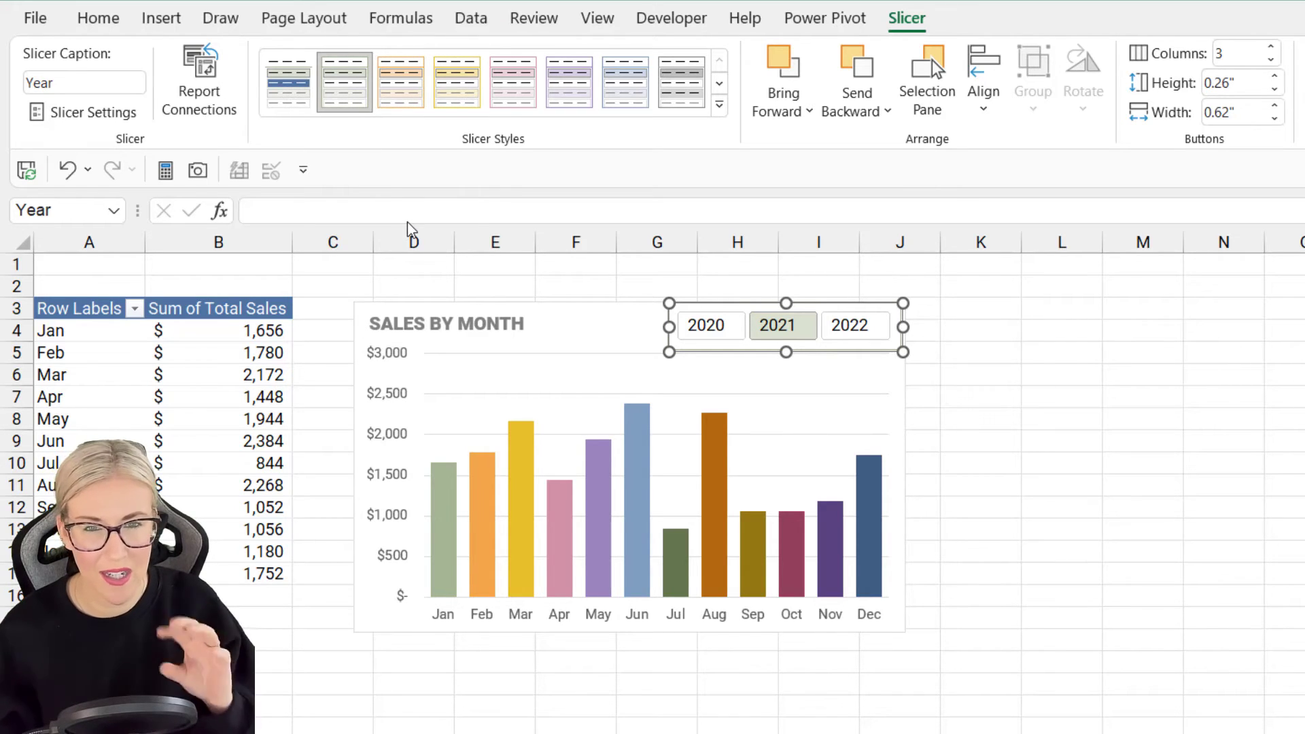
Step: Duplicate the second light slicer style and name the copy 'DA Custom'
right_click(350, 95)
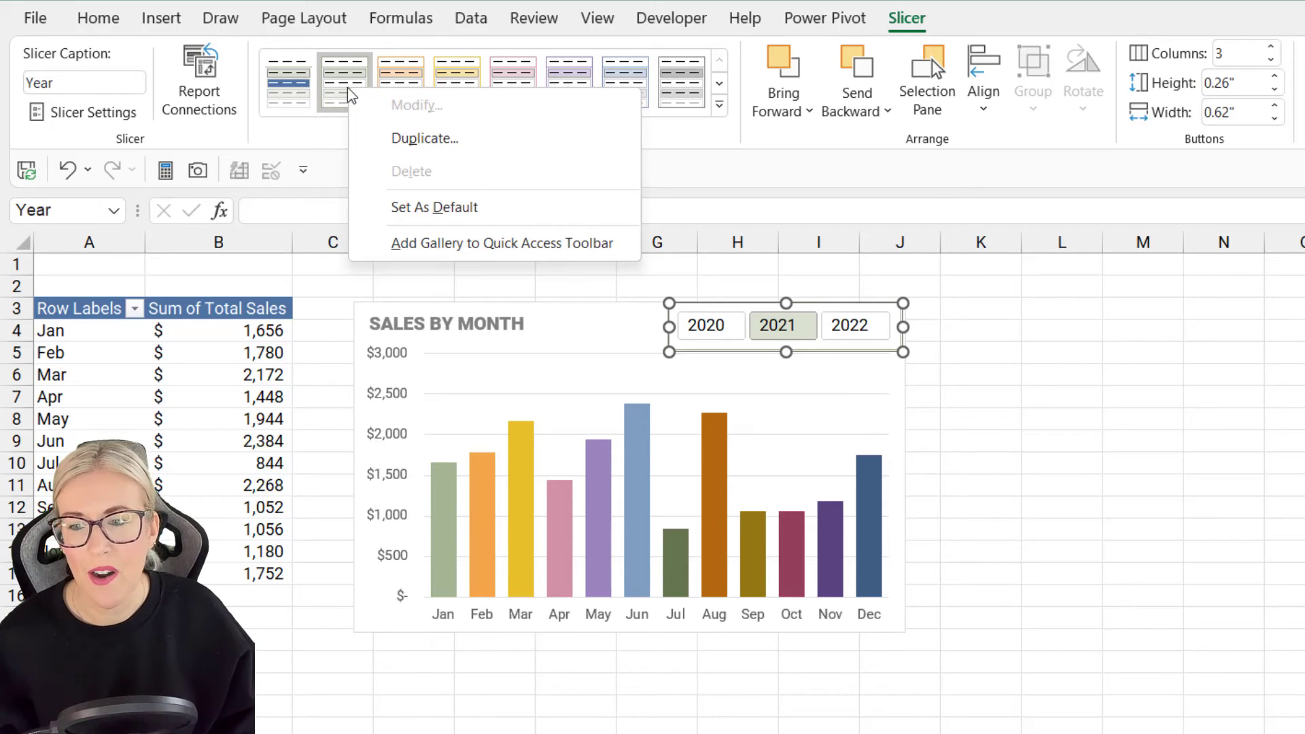
click(445, 137)
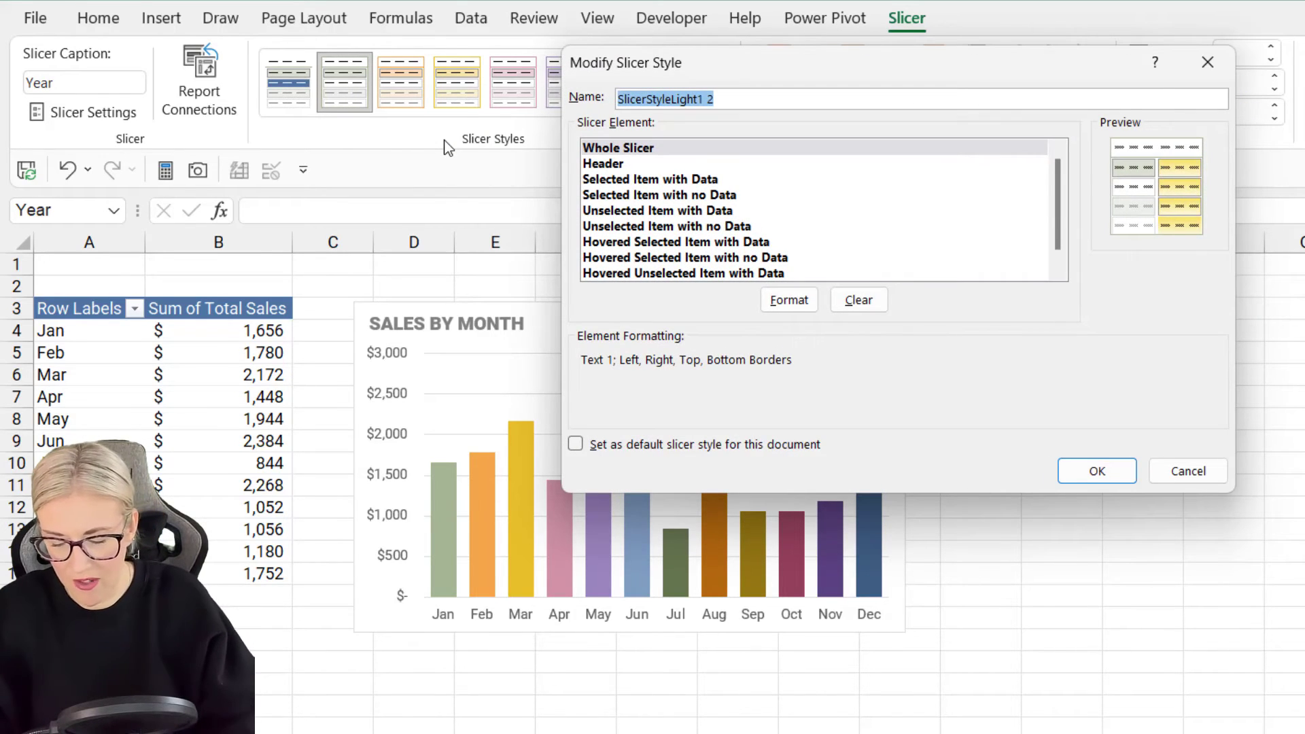
text(da)
key(BackSpace)
key(BackSpace)
key(BackSpace)
text(DA C)
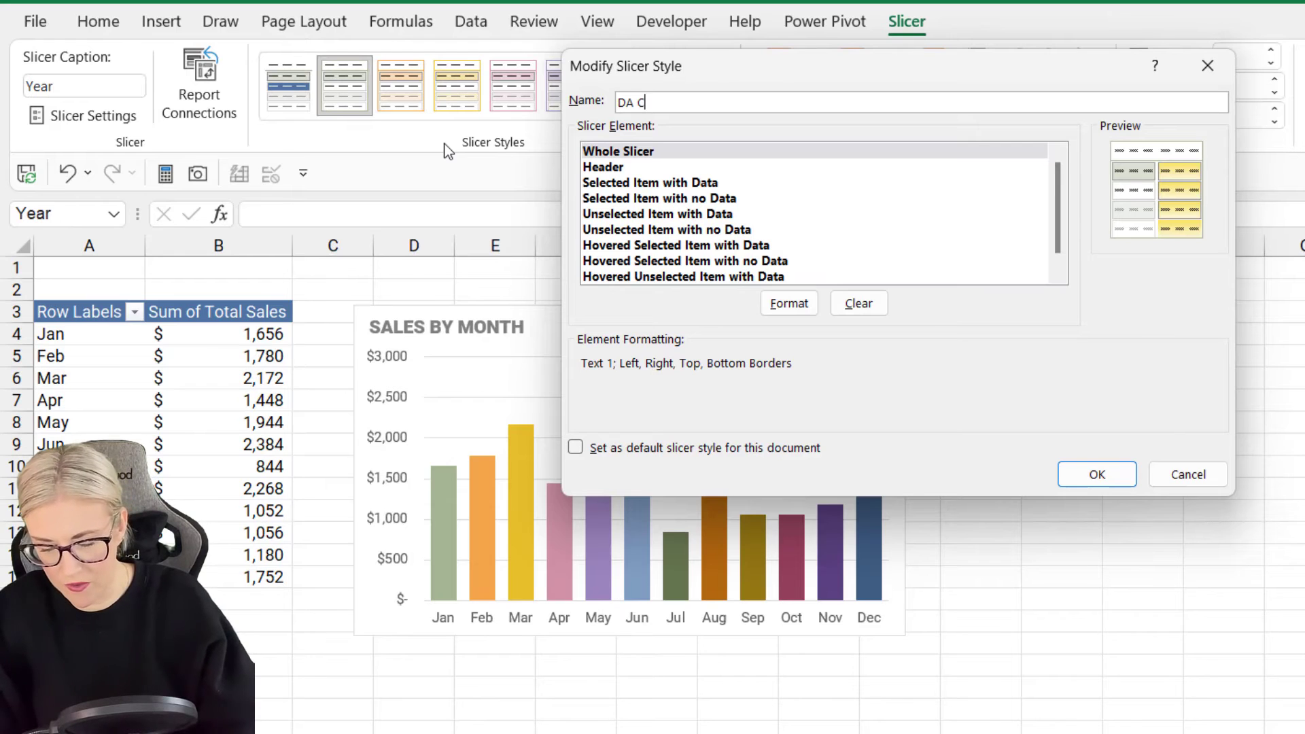
text(ustom)
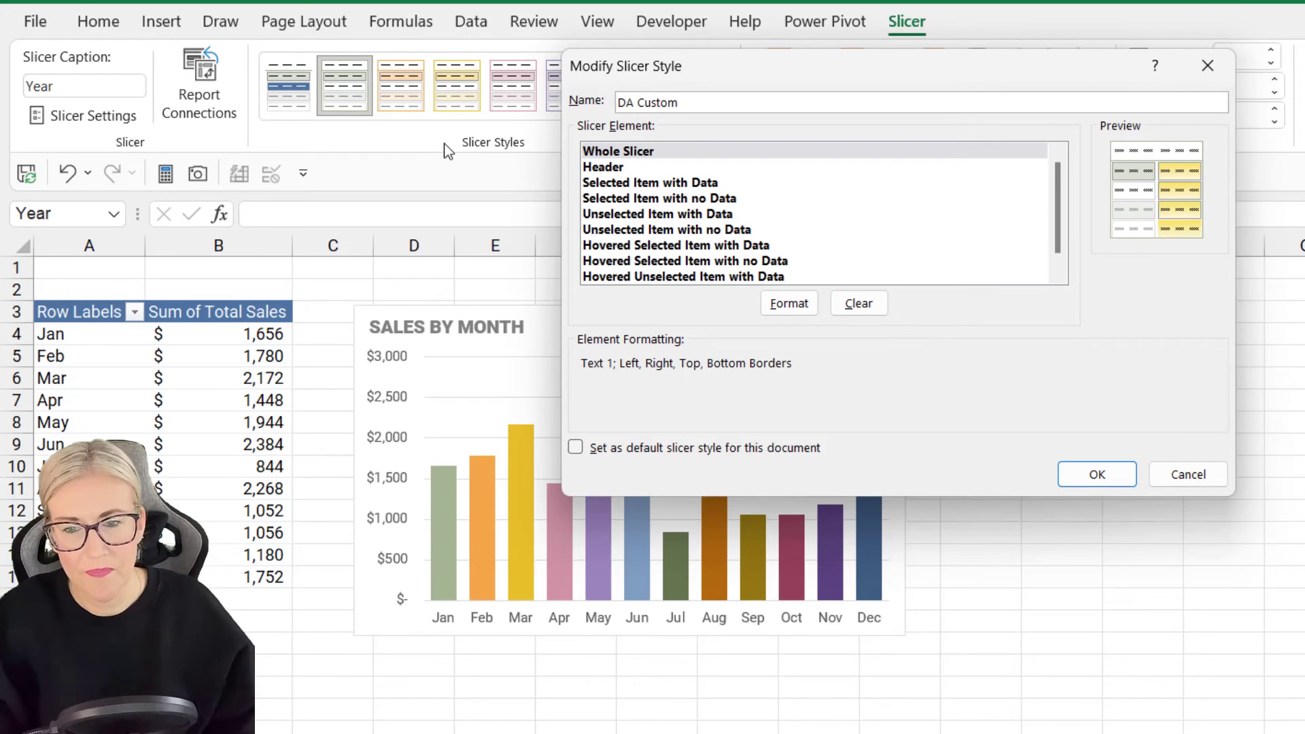
Step: Set the Whole Slicer element's border to None
click(706, 153)
drag(932, 73, 466, 120)
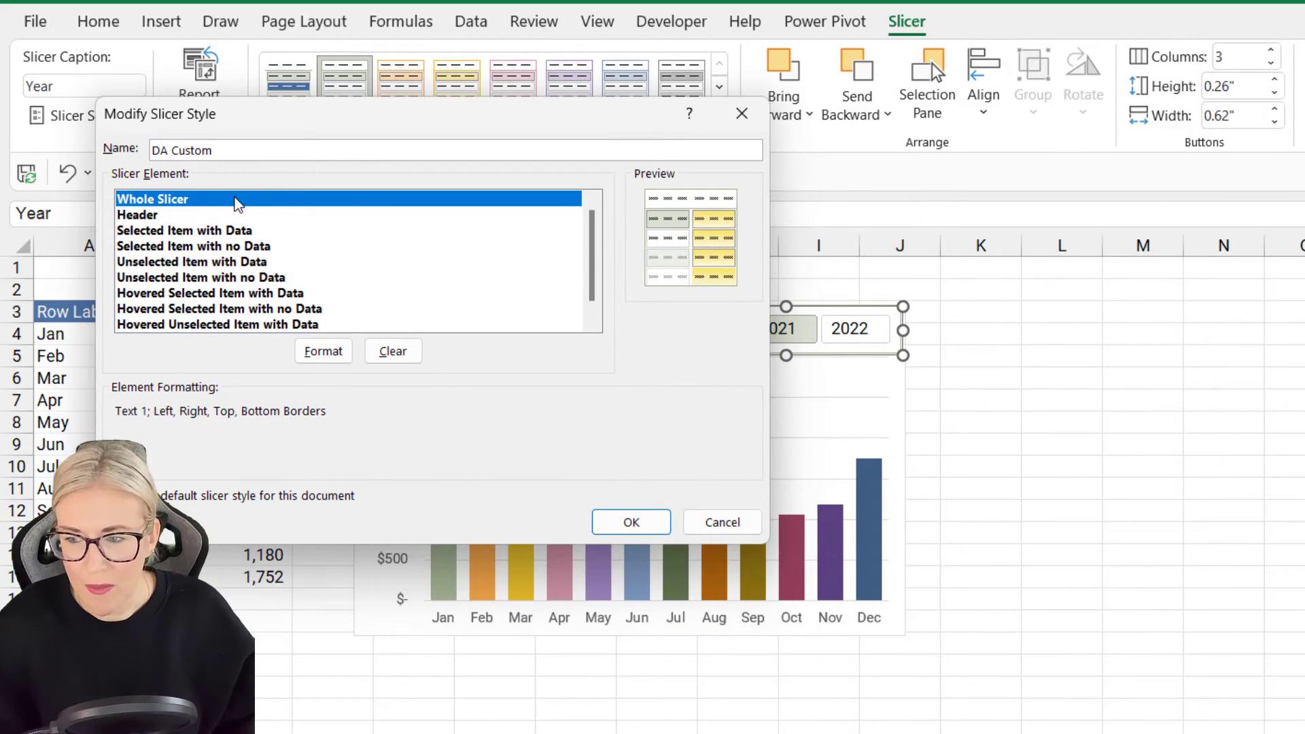
click(325, 354)
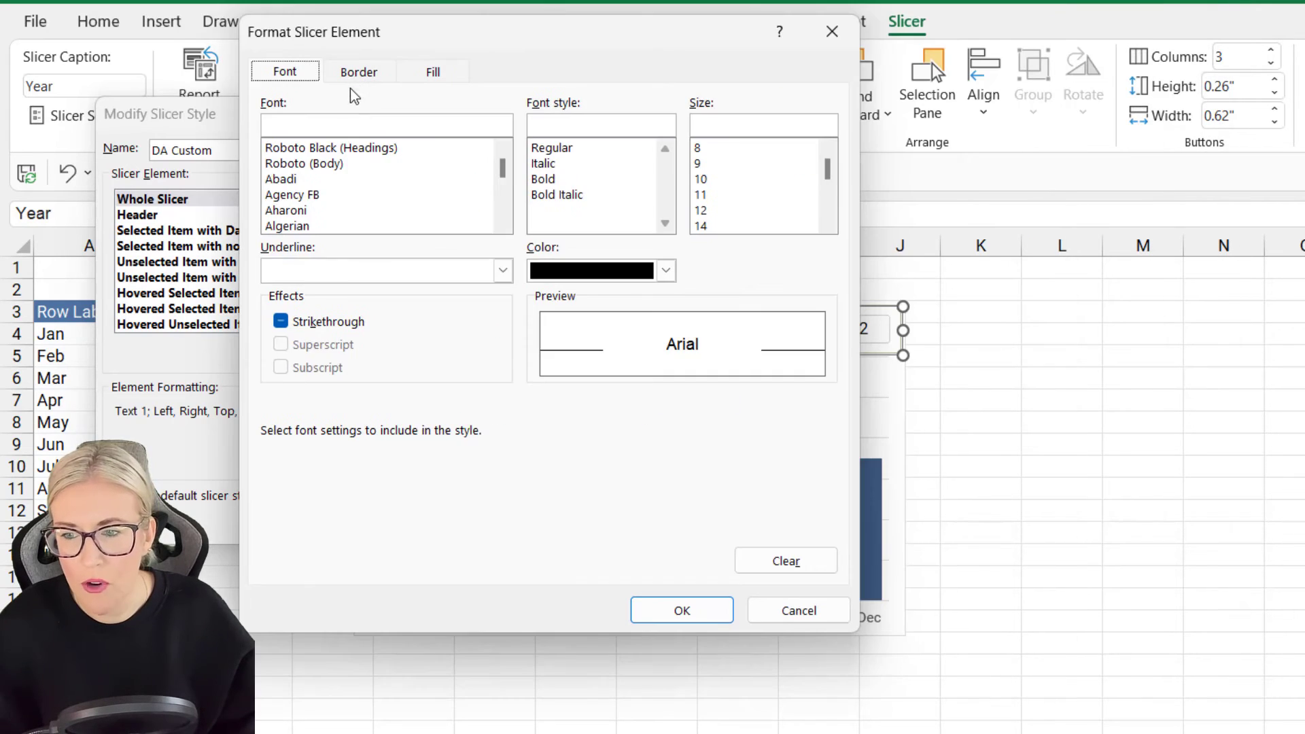
click(353, 76)
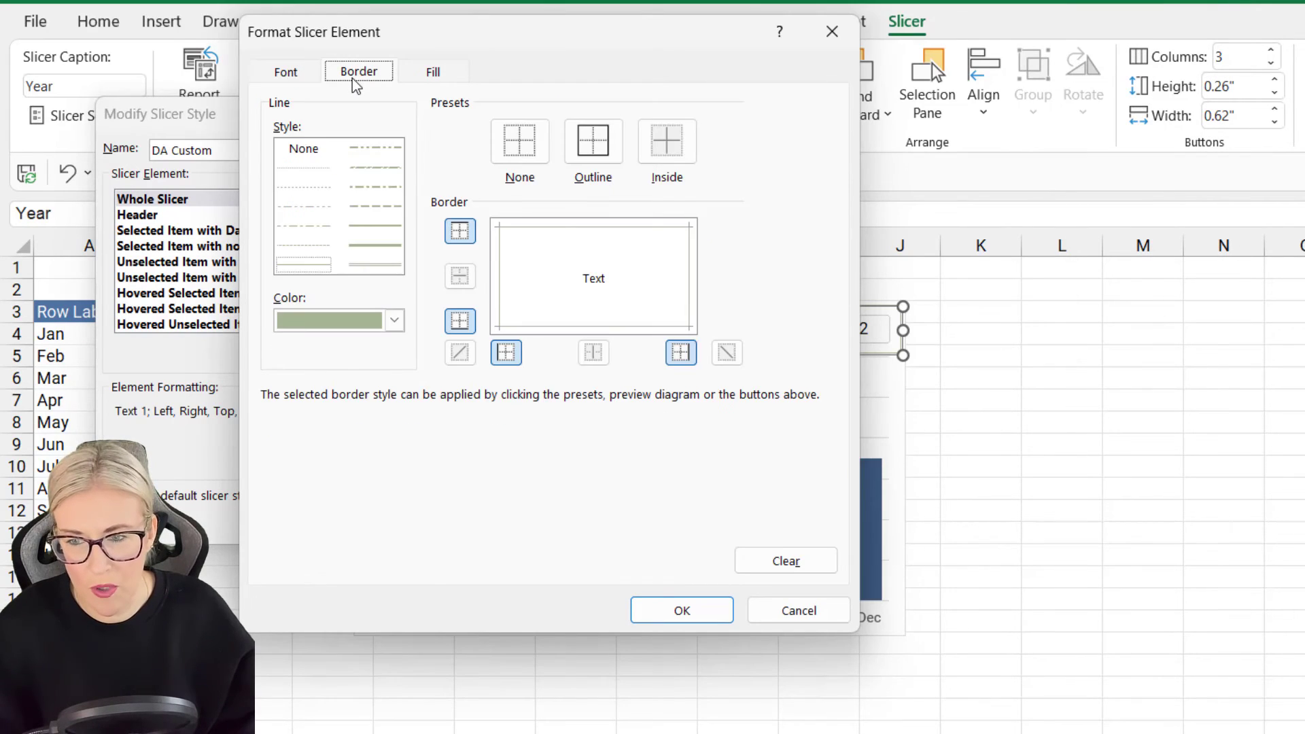
click(512, 145)
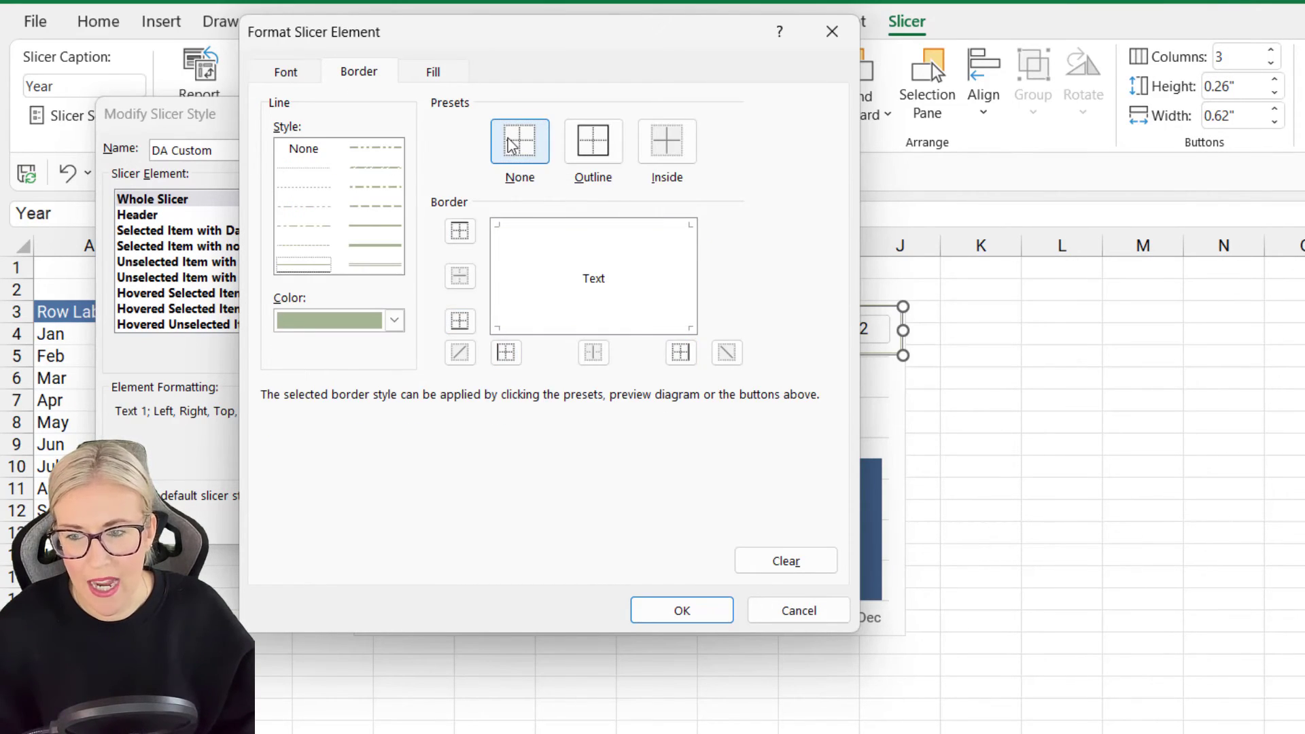
click(698, 619)
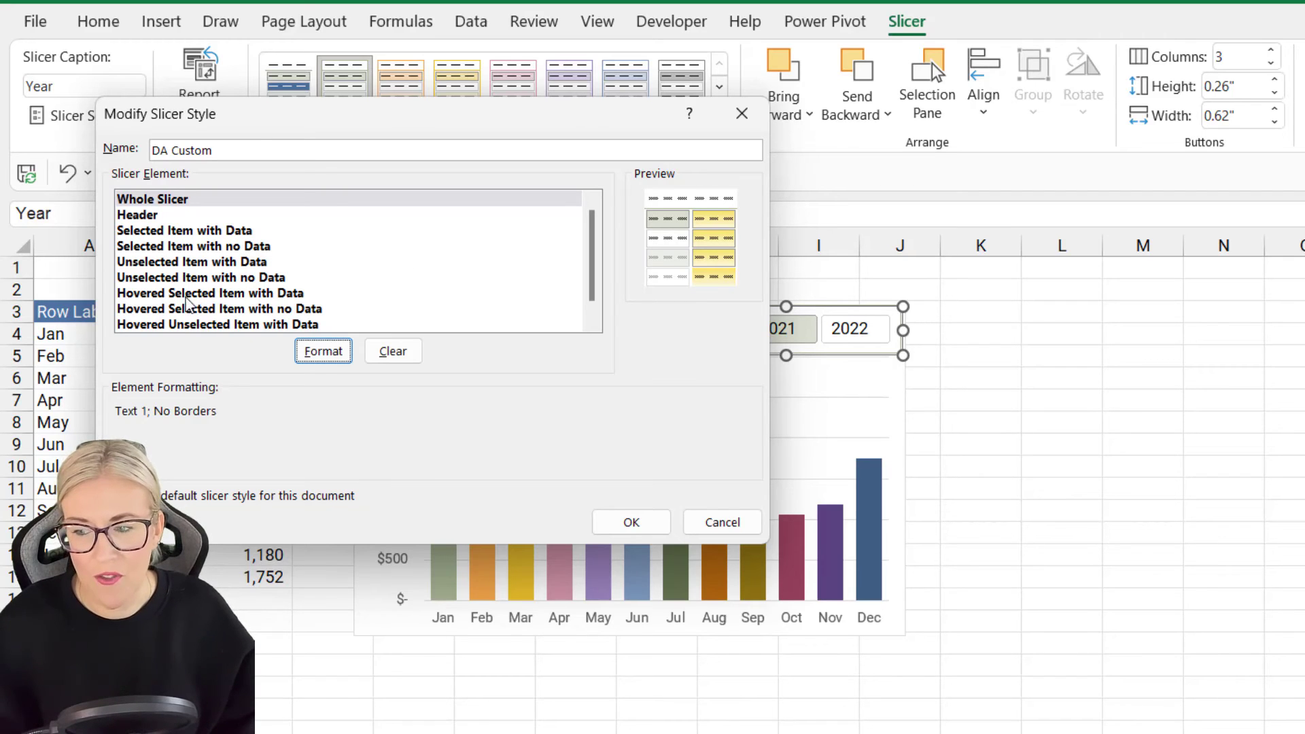
Step: Give Hovered Selected Item with Data a blue fill and white font, then save DA Custom
click(272, 293)
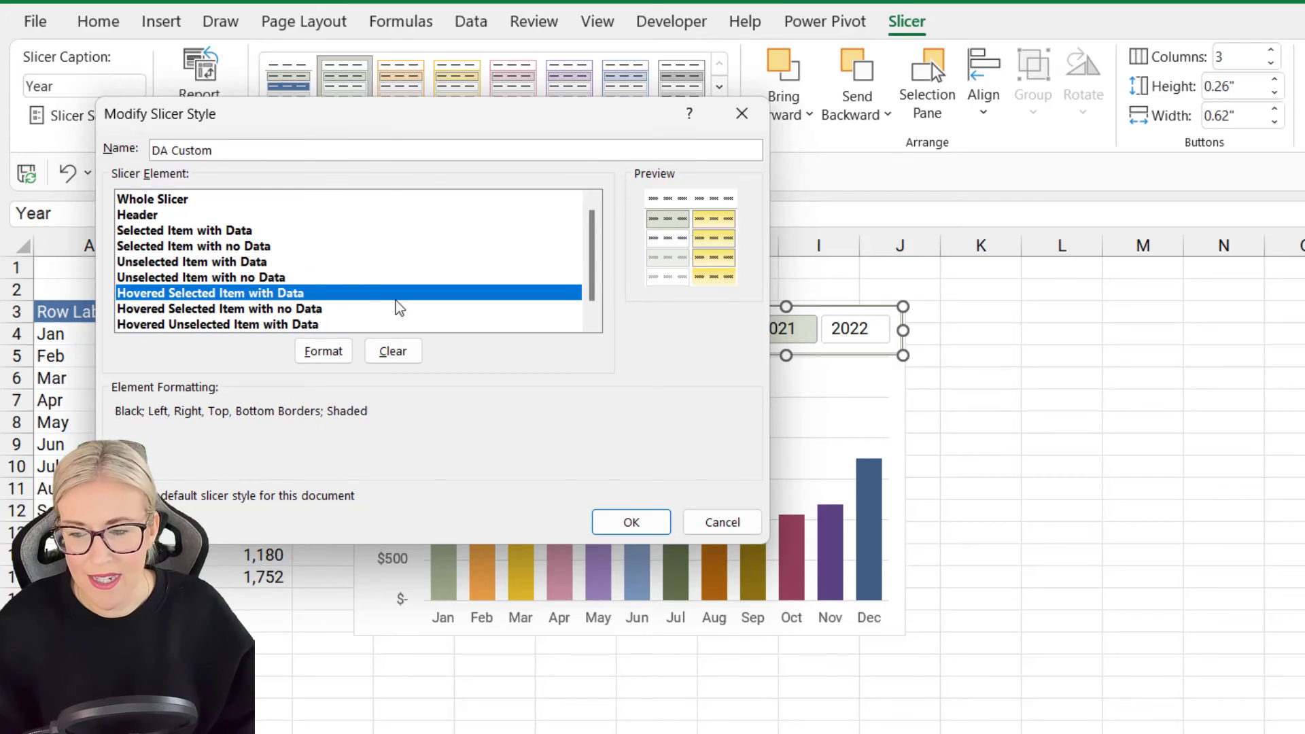
click(325, 355)
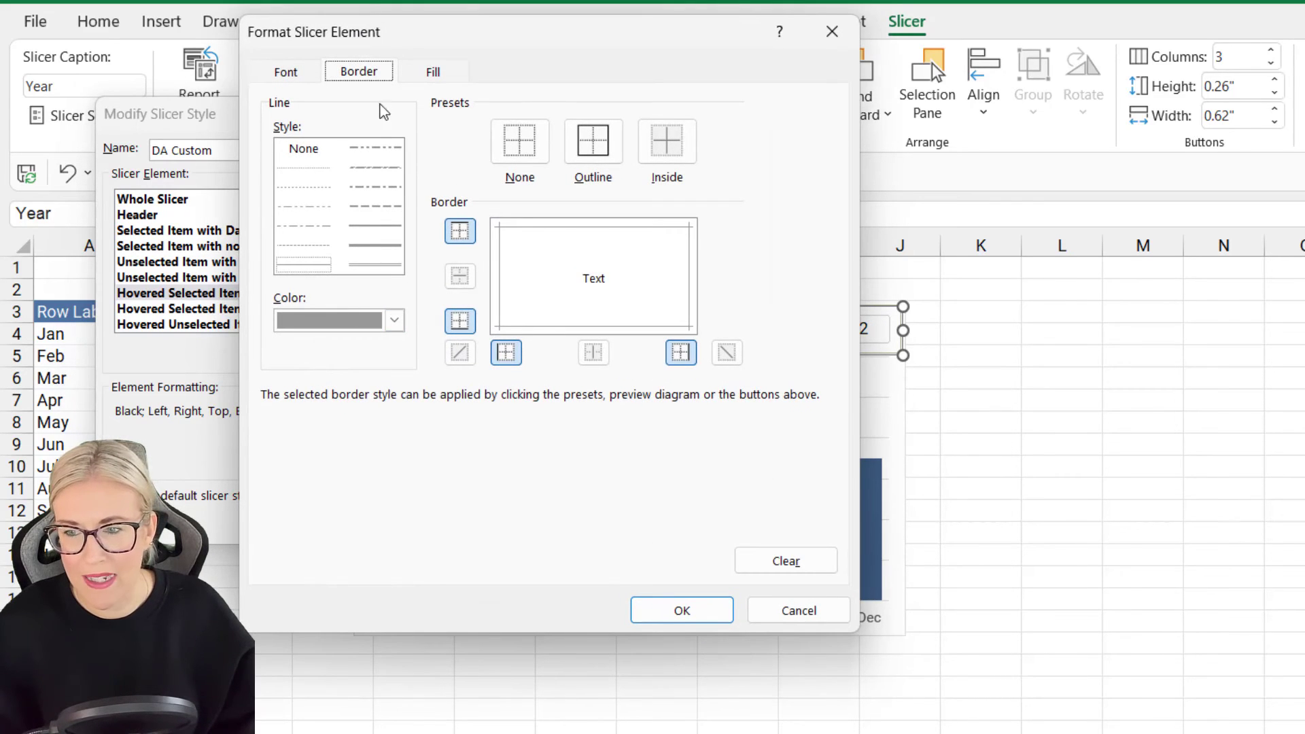
click(432, 75)
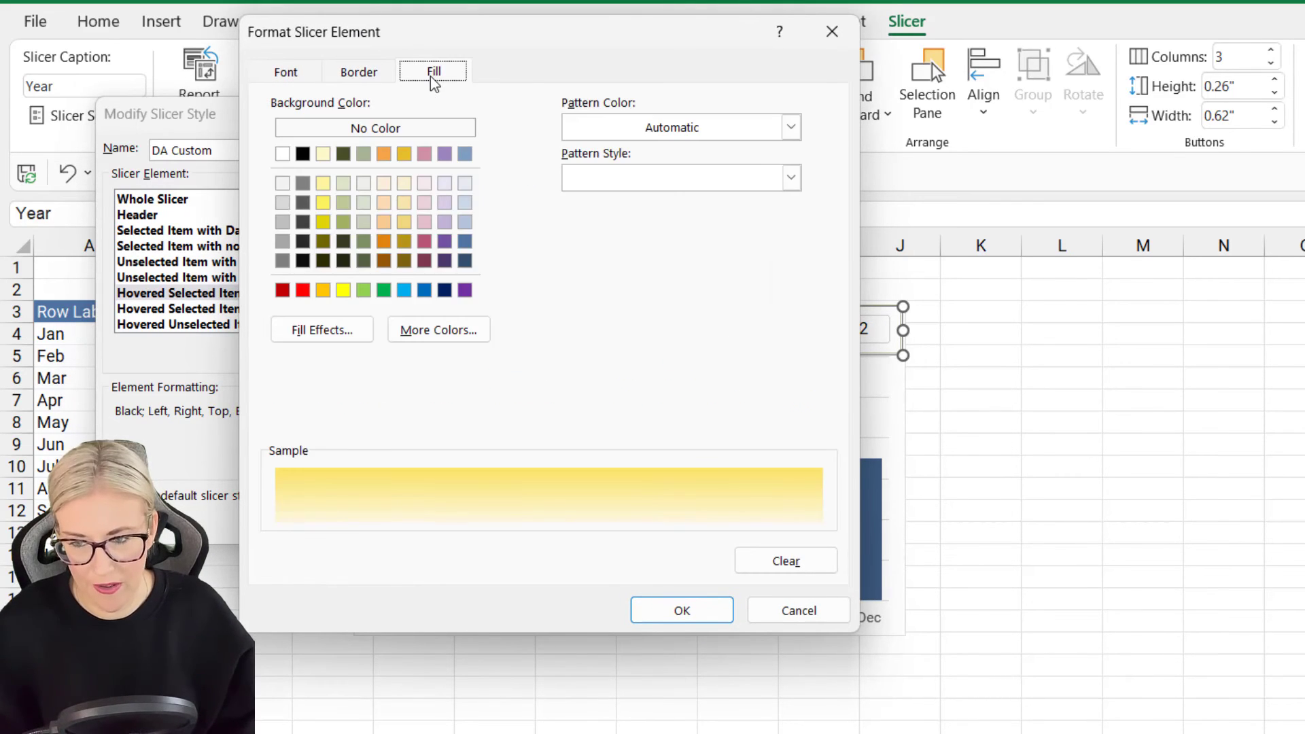
click(466, 242)
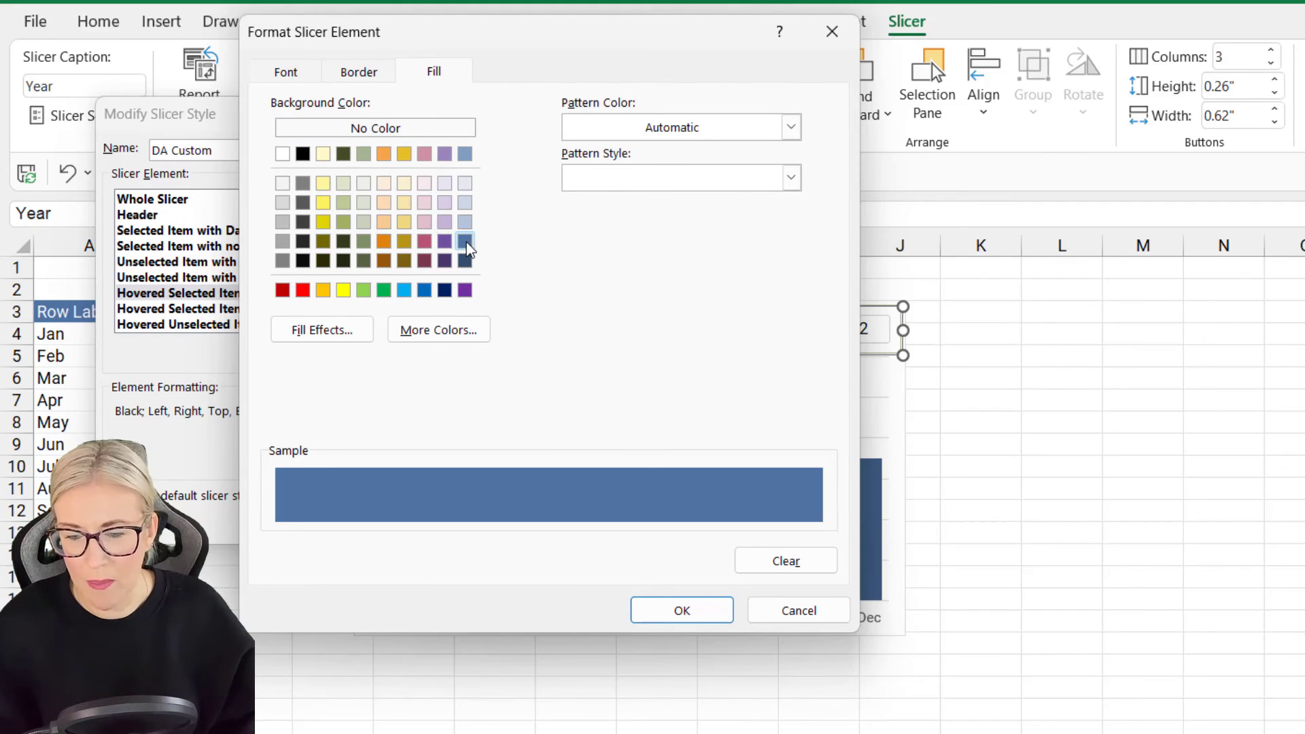
click(297, 76)
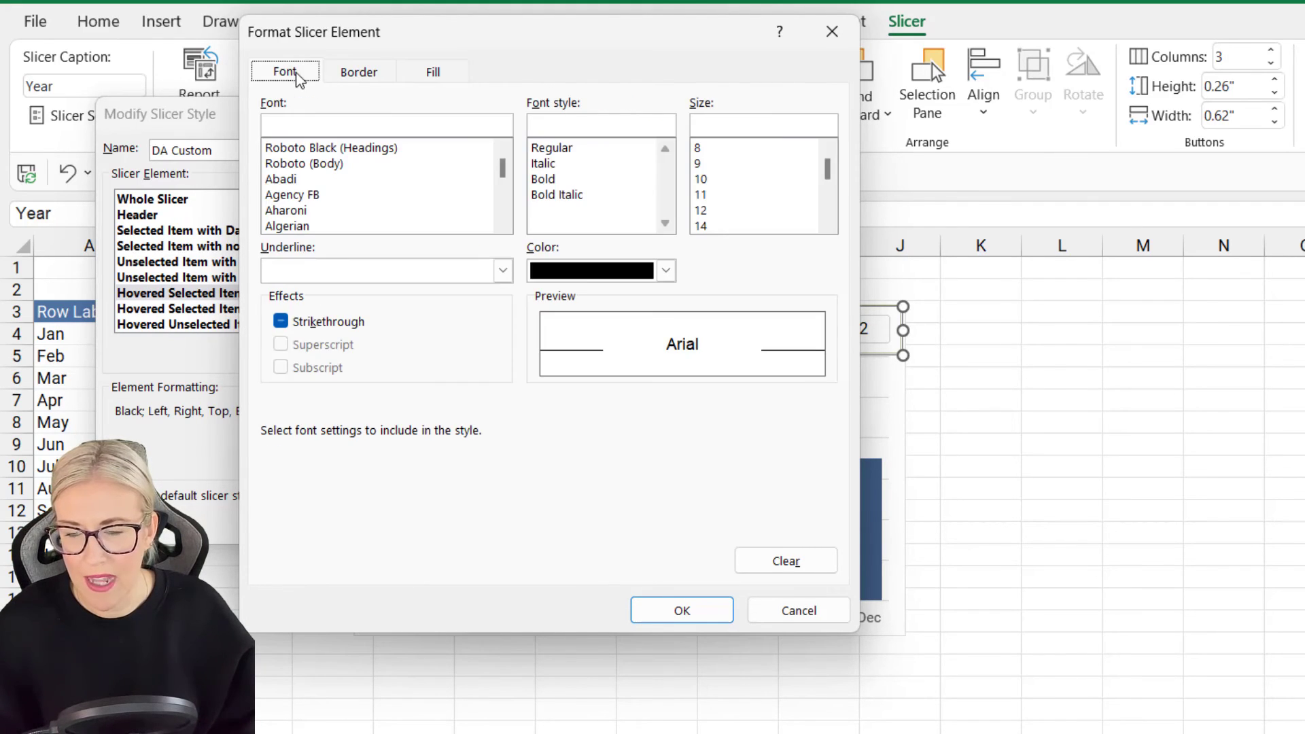
click(665, 270)
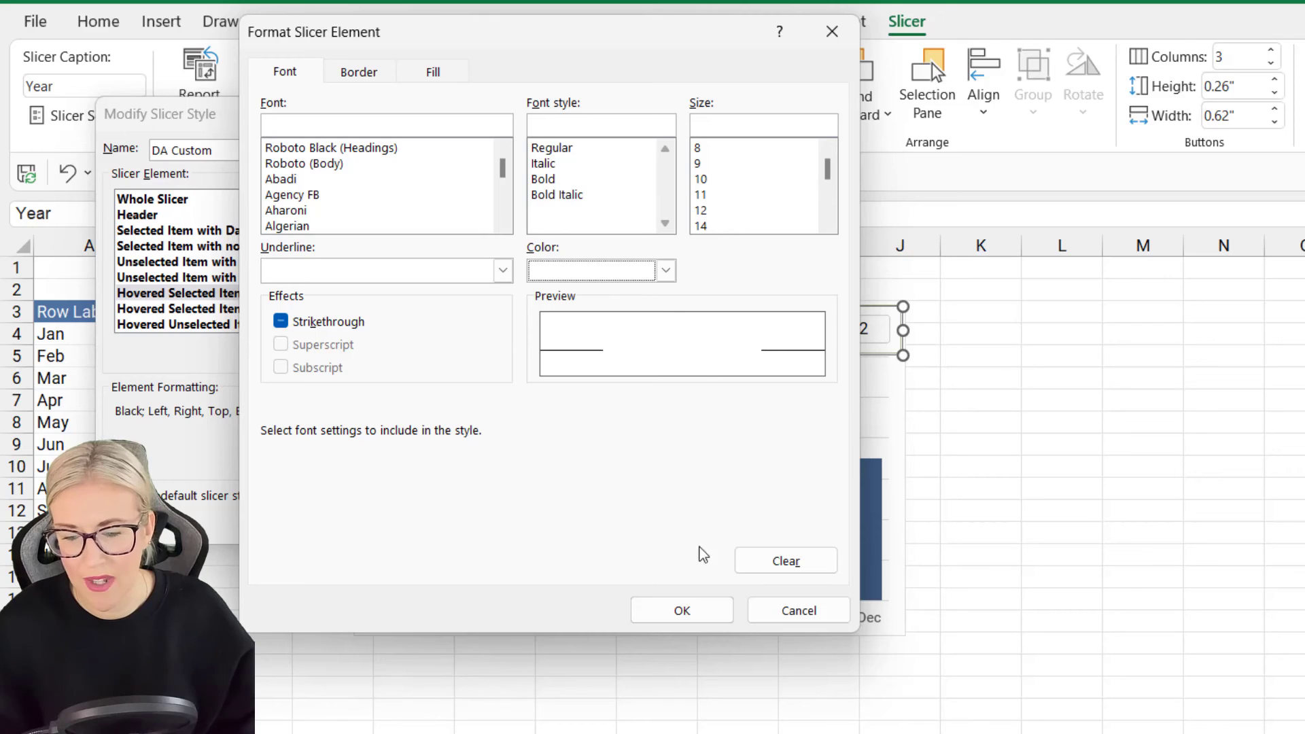
click(676, 615)
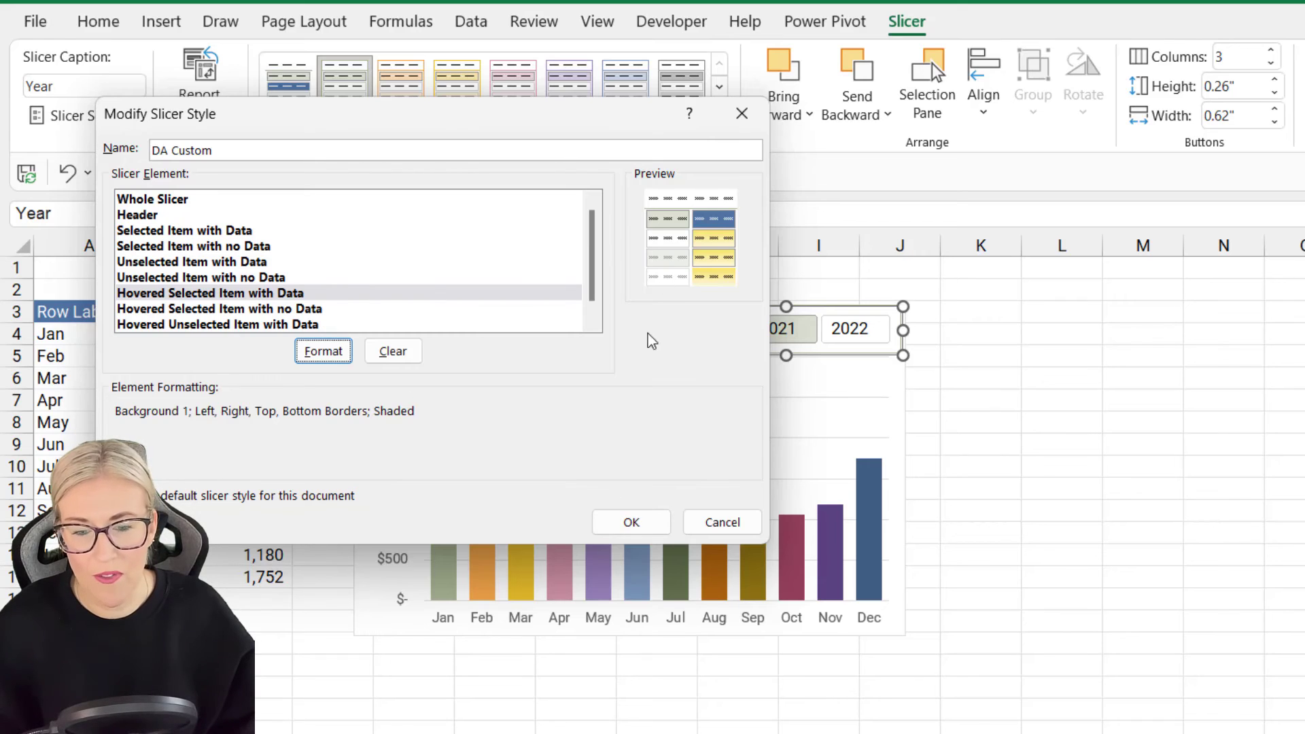
click(645, 530)
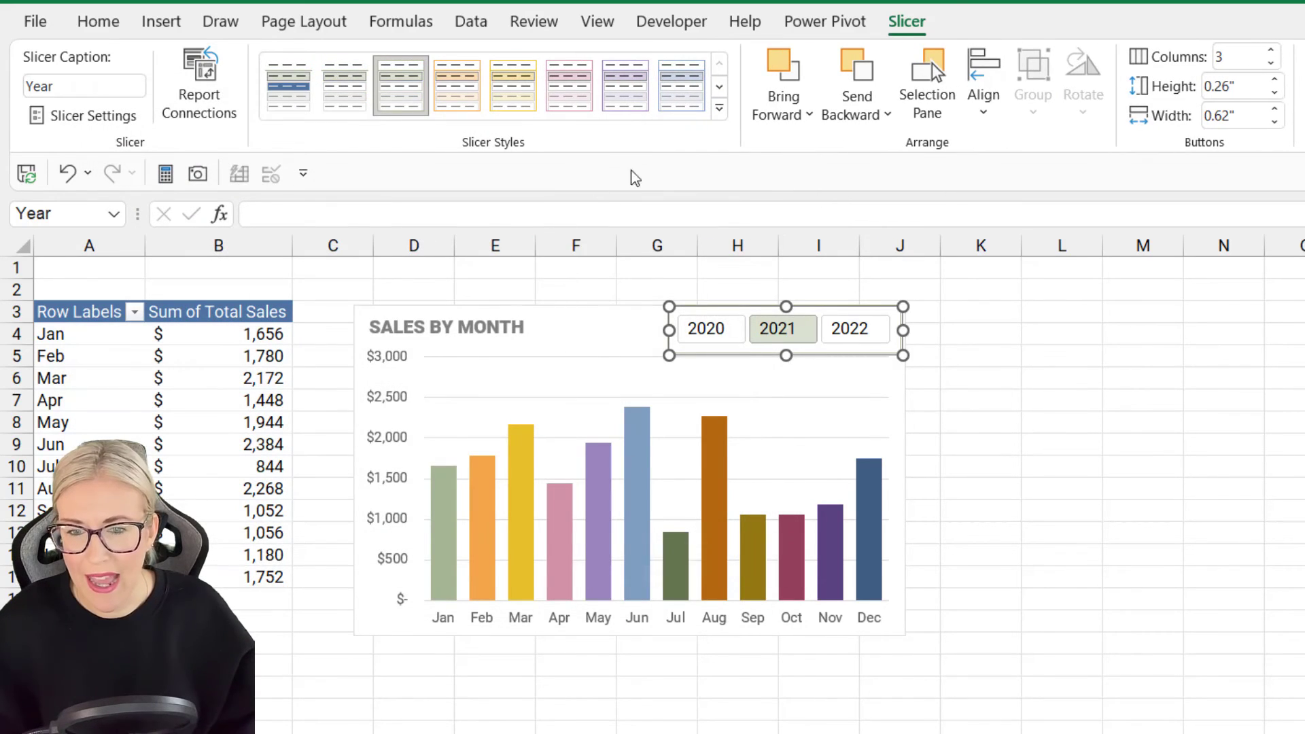
Step: Apply the DA Custom style to the Year slicer from the Slicer Styles gallery
click(720, 108)
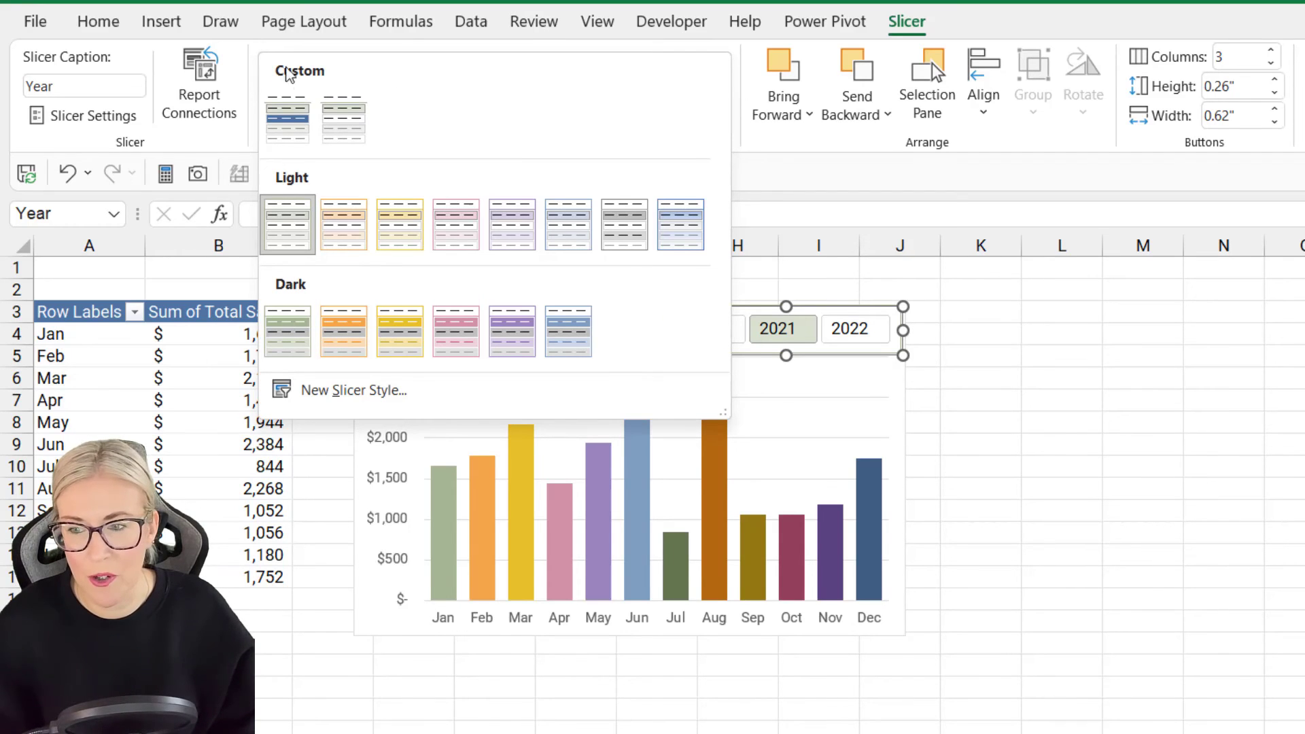
click(285, 131)
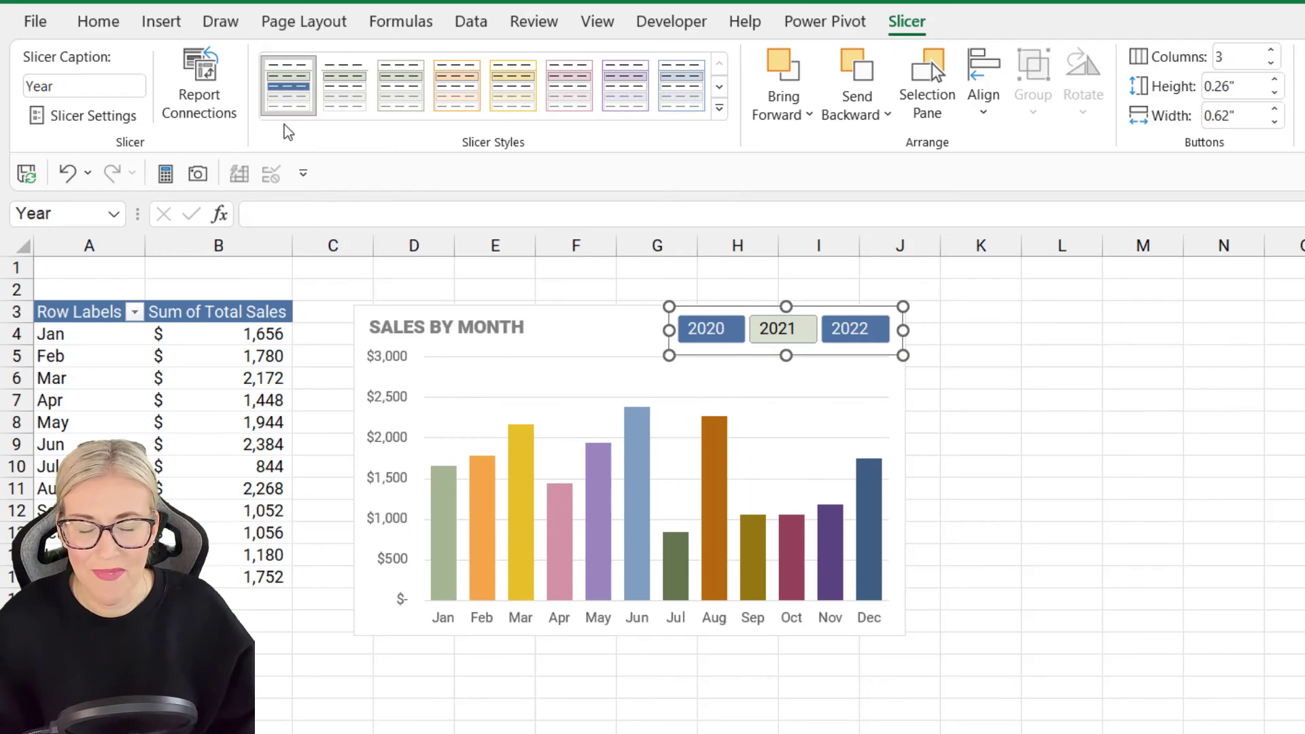
click(1039, 379)
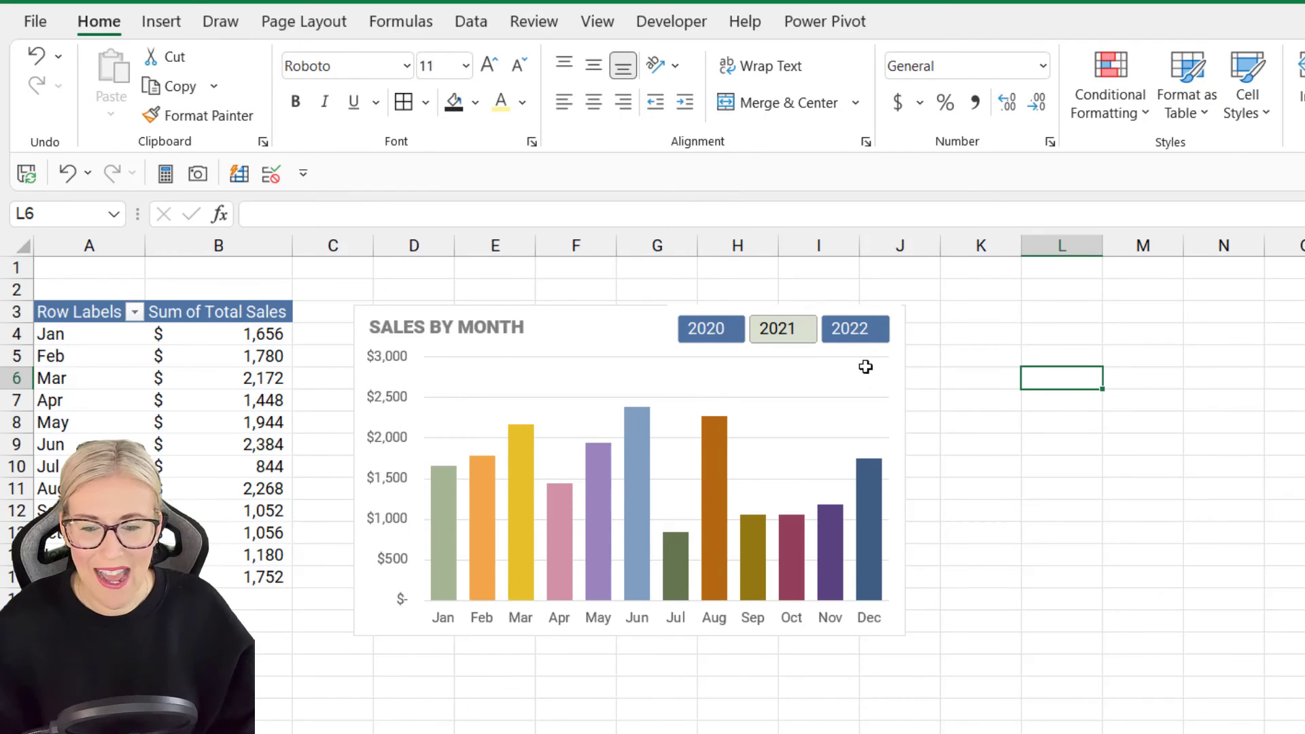
click(801, 311)
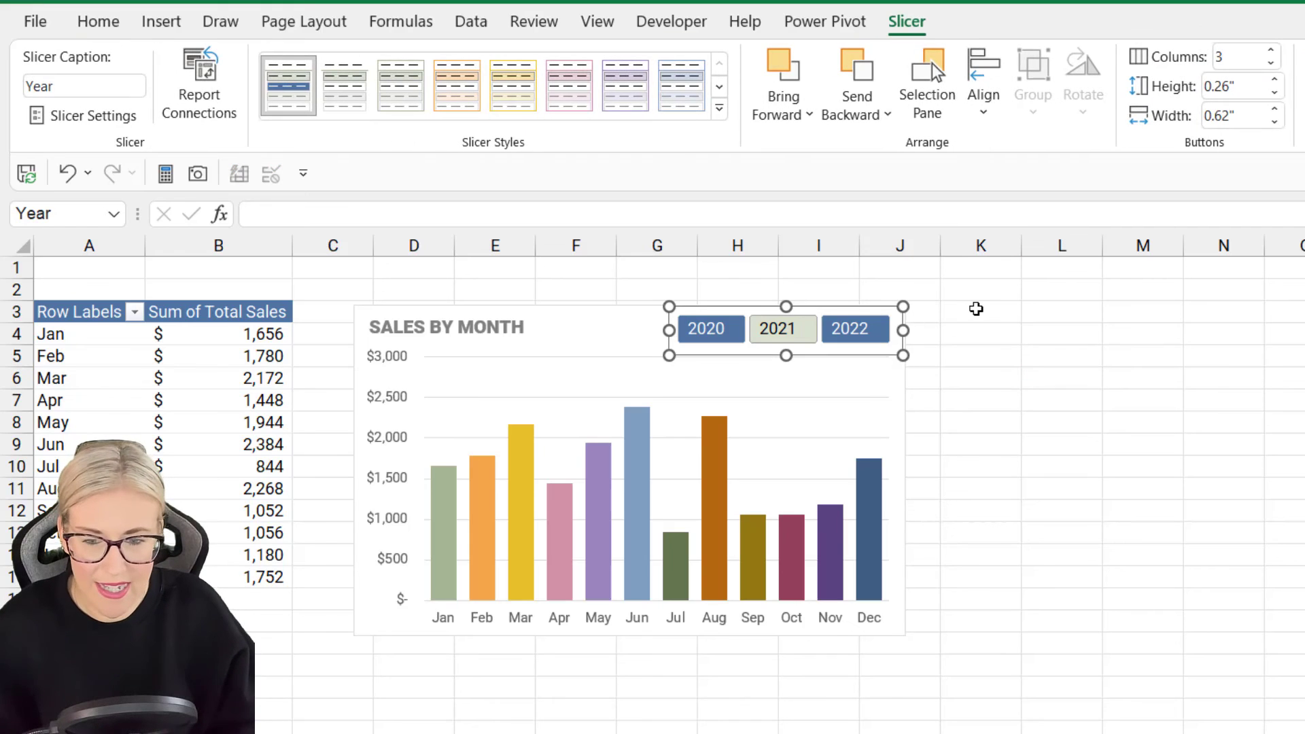
click(1180, 379)
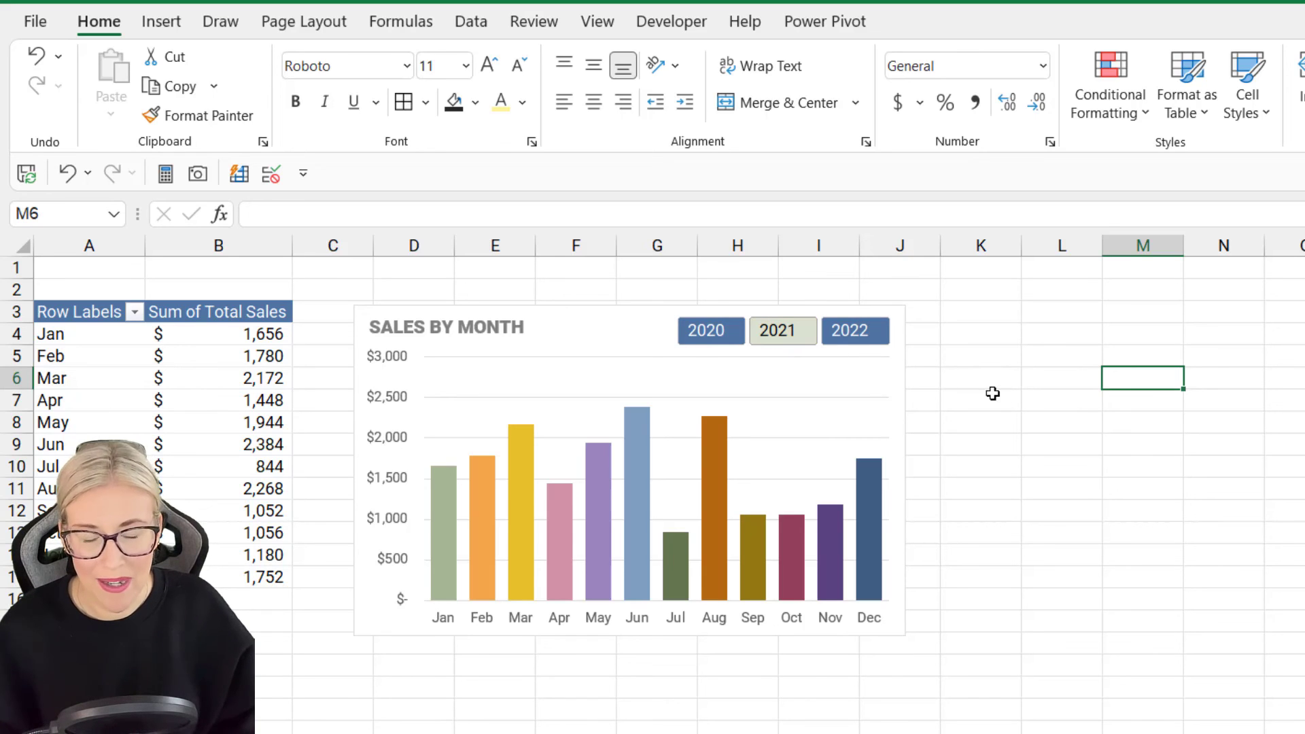
click(864, 338)
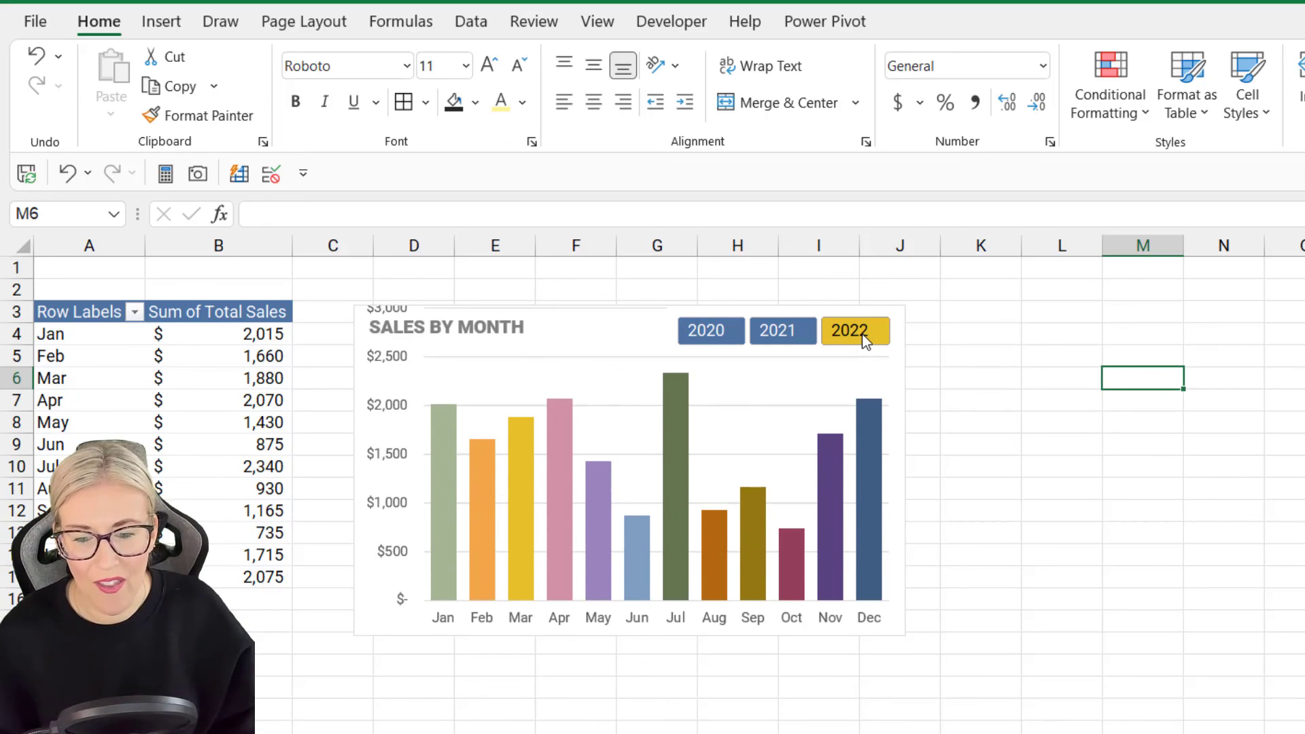
click(707, 331)
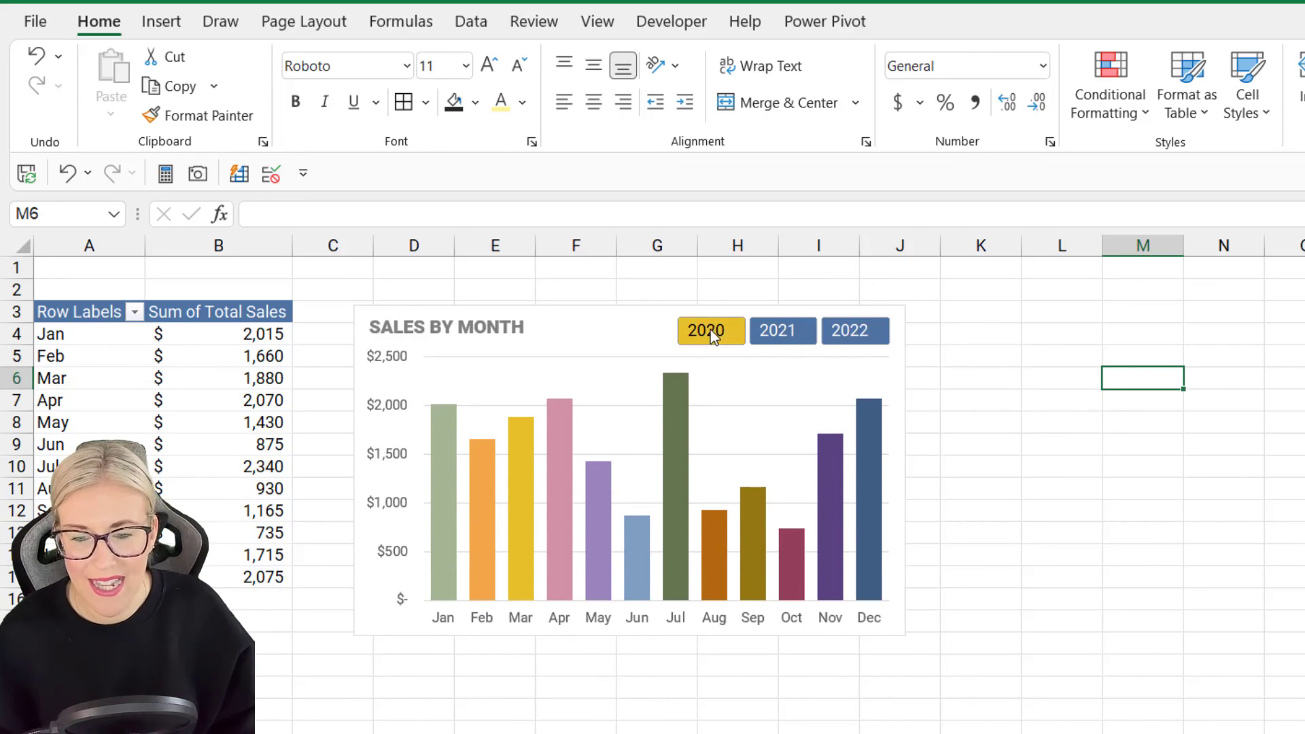
click(786, 333)
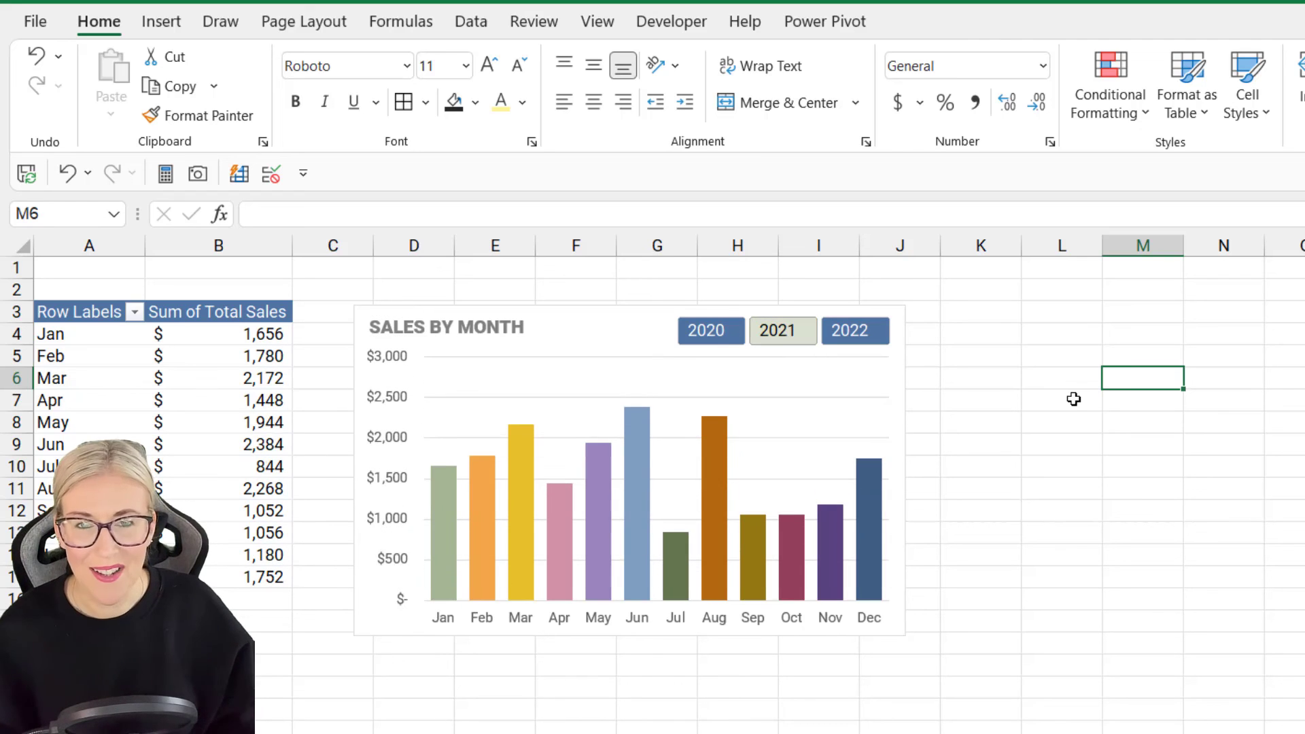